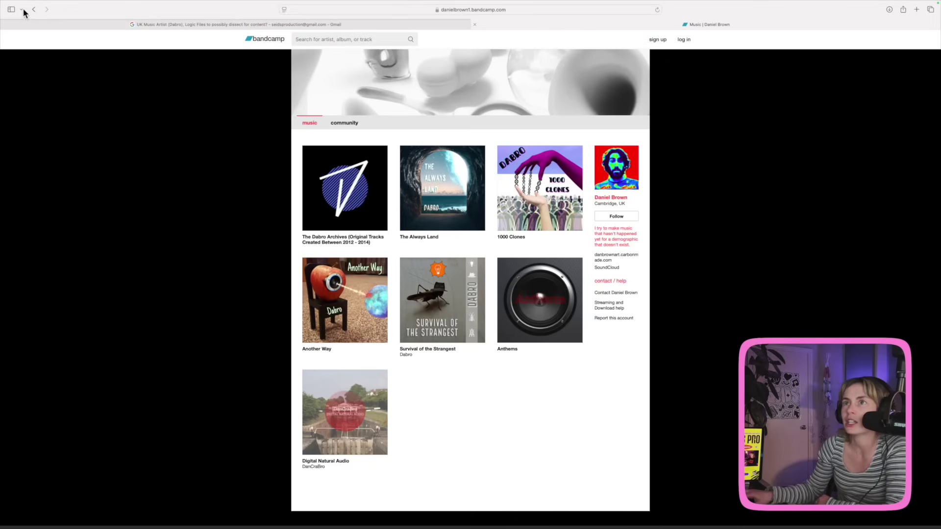
- Leave the Bandcamp page and switch to the Ancient Fantasy project in Logic Pro, at the start of its track list
click(9, 19)
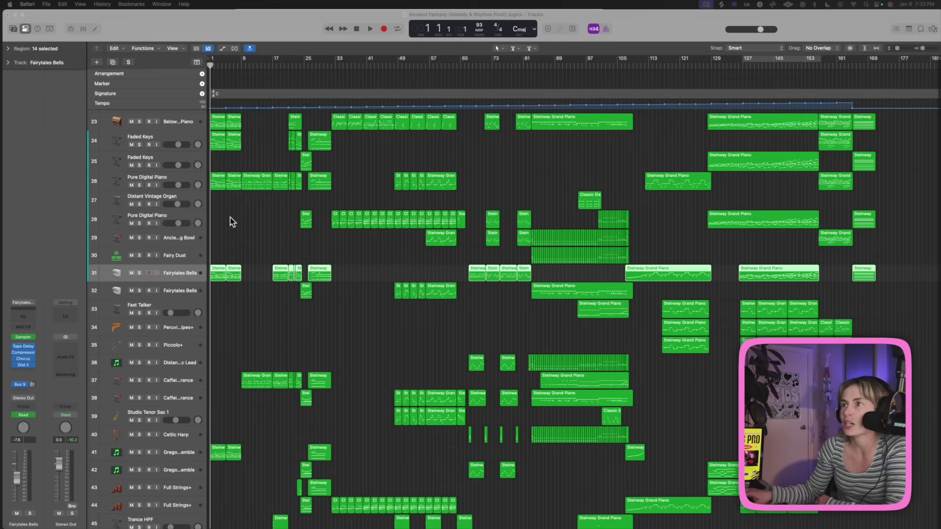
scroll(230, 222, up, 5)
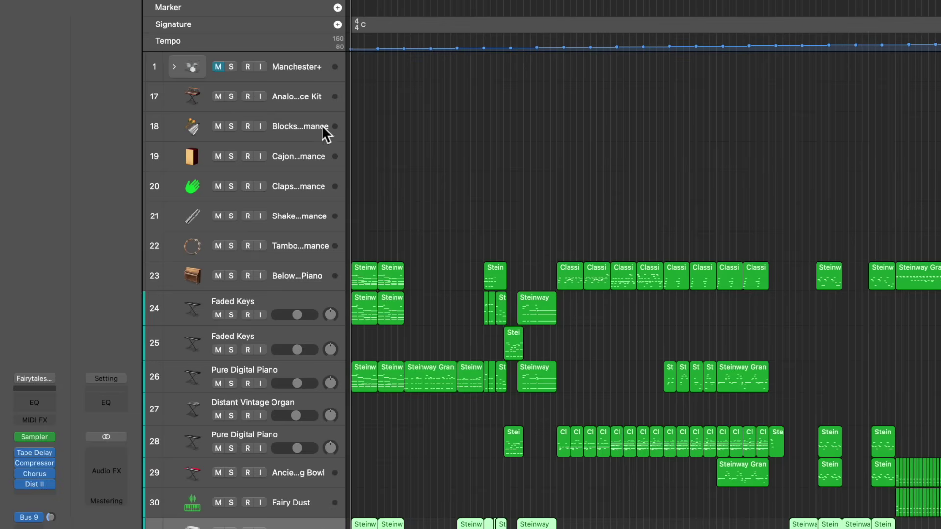
click(311, 75)
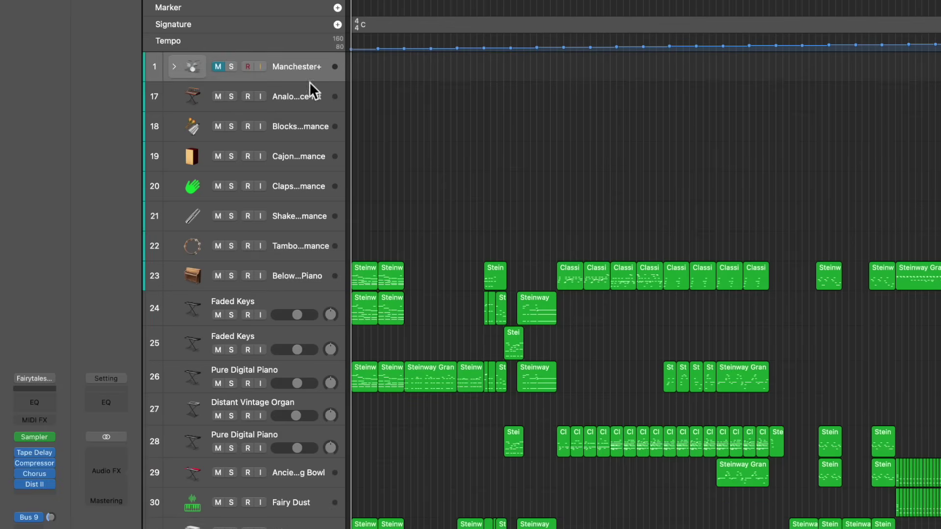
click(288, 252)
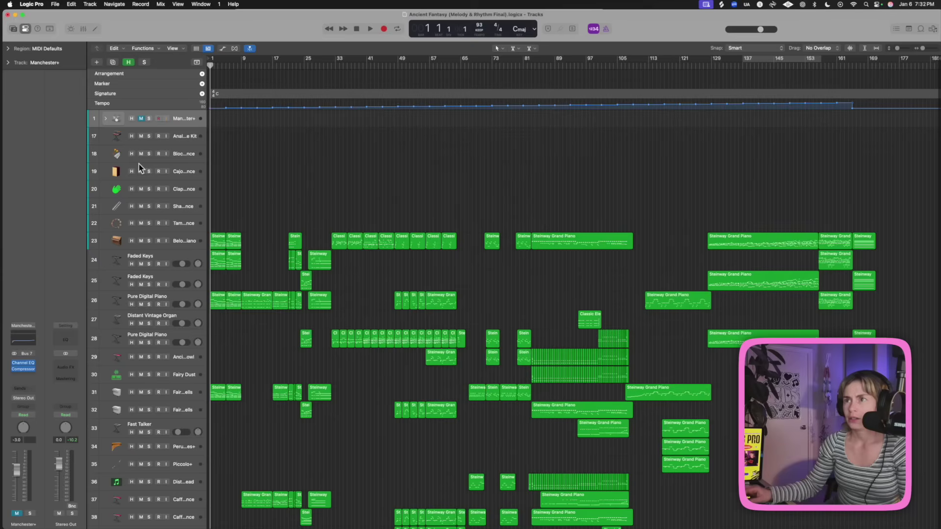
key(h)
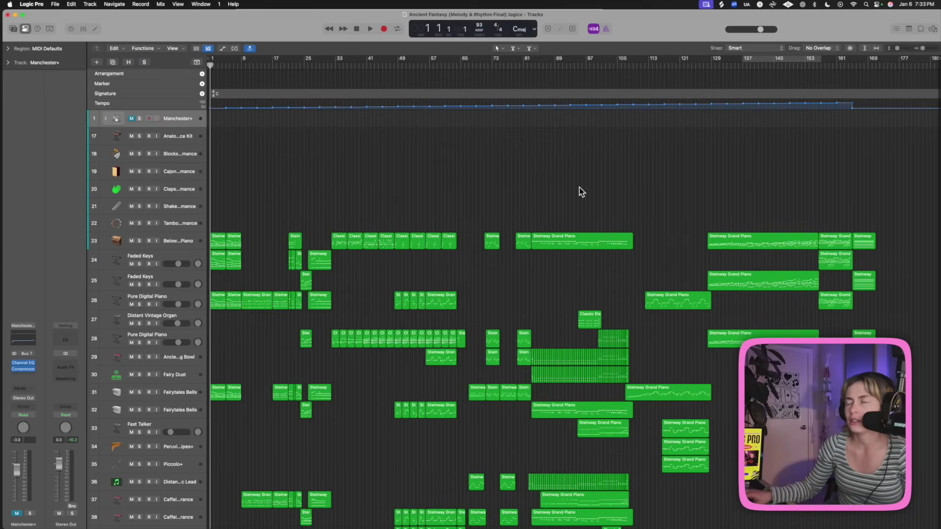
- Remove the empty drum and percussion tracks, from Manchester+ through Tambourines Performance, above the Below The Surface Piano track
click(169, 225)
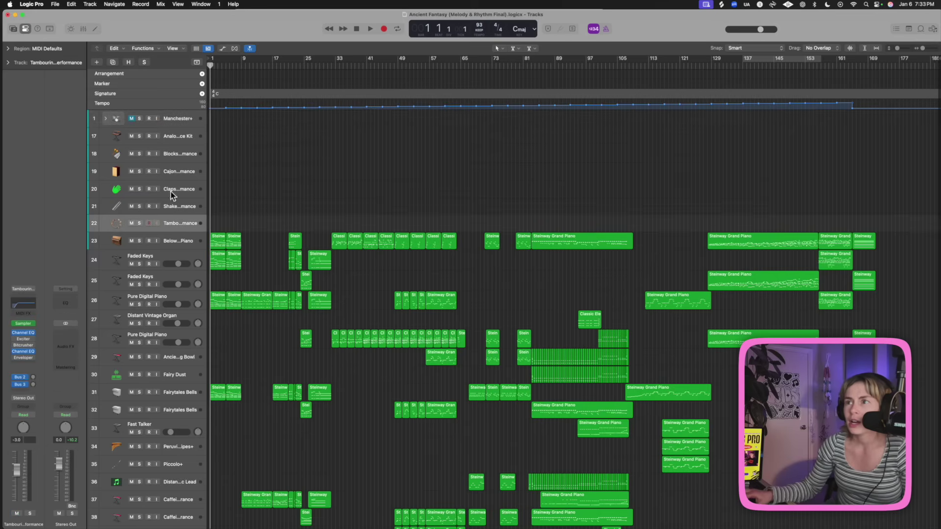
click(182, 120)
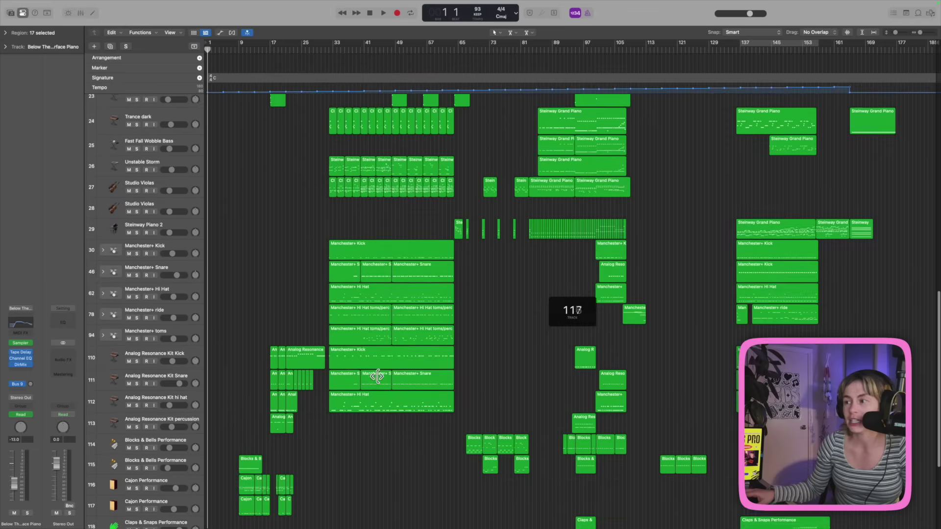
scroll(343, 338, down, 3)
scroll(343, 334, down, 3)
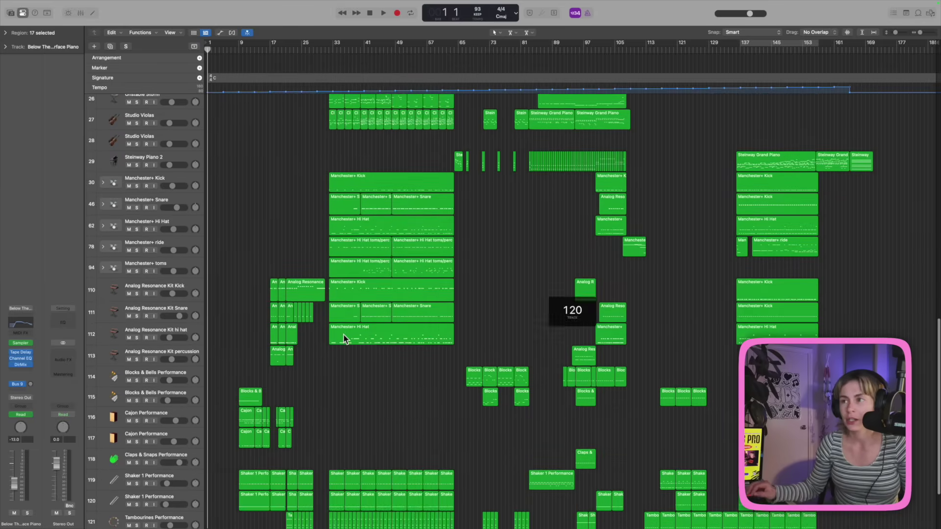
scroll(343, 334, down, 5)
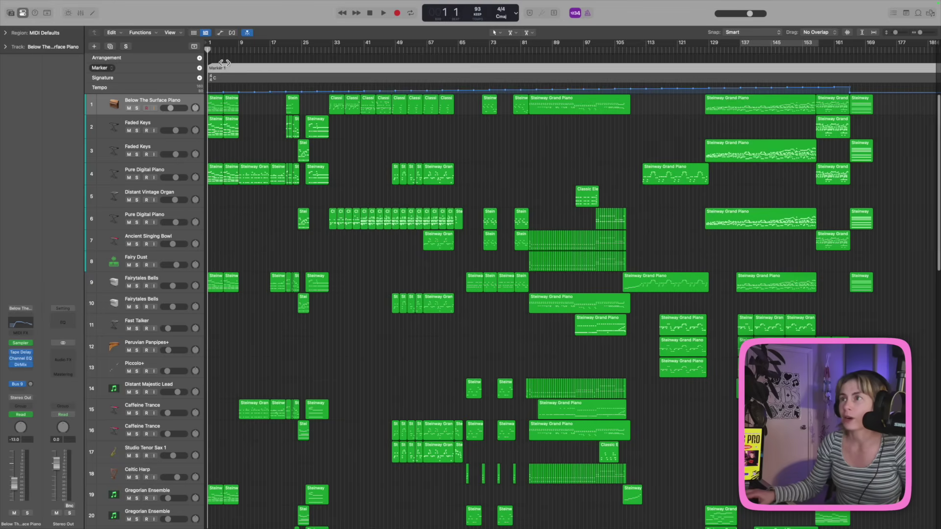
- Move the playhead to bar 5 and add a marker there, where the second Steinway Grand Piano regions begin
drag(208, 49, 223, 49)
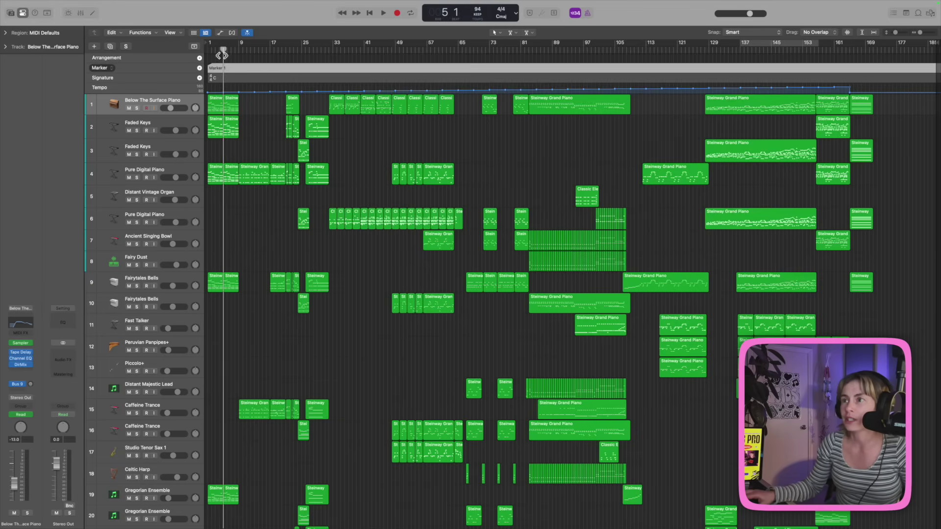
key(super+Right)
key(super+Left)
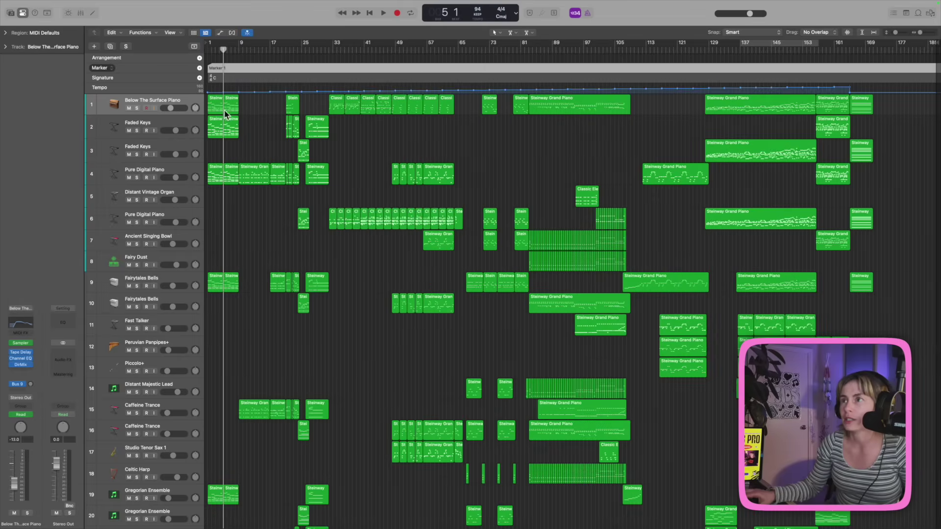
key(super+Right)
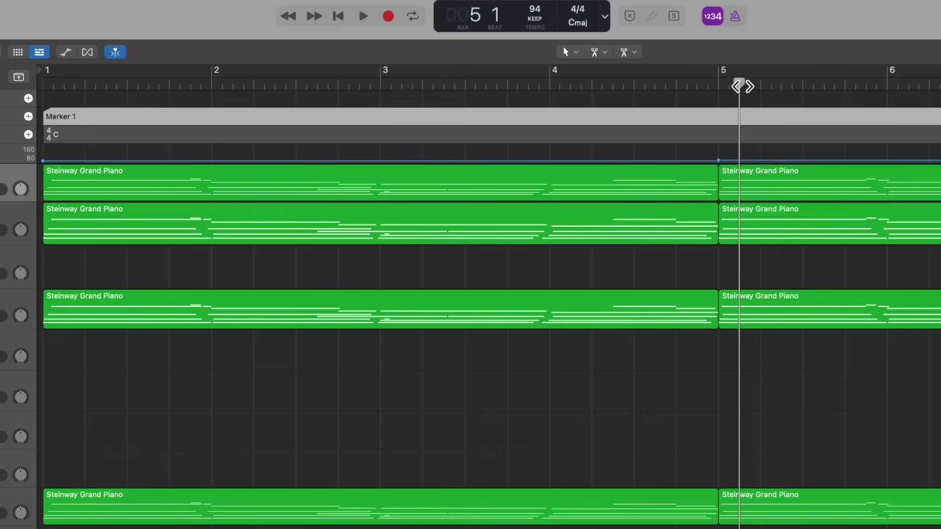
mouse_move(590, 50)
mouse_down()
mouse_move(574, 52)
mouse_move(581, 49)
mouse_up()
drag(725, 83, 721, 90)
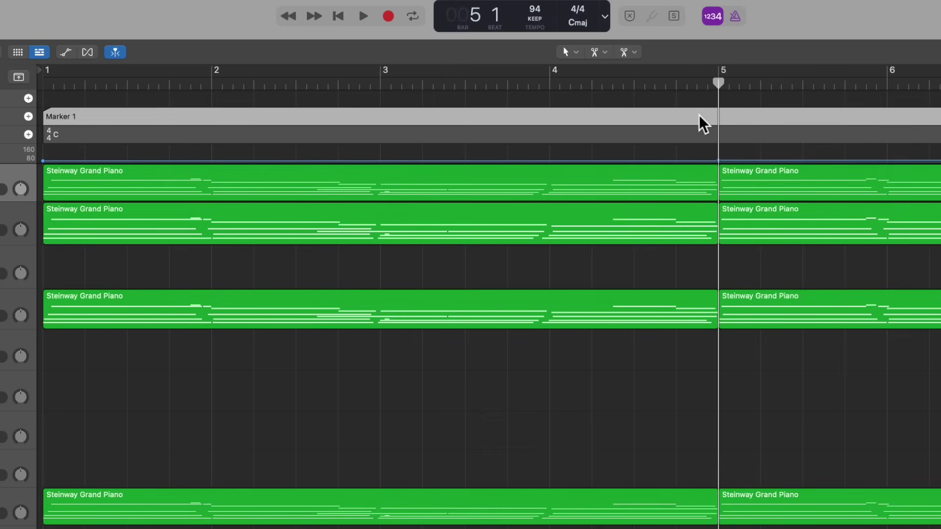
click(715, 118)
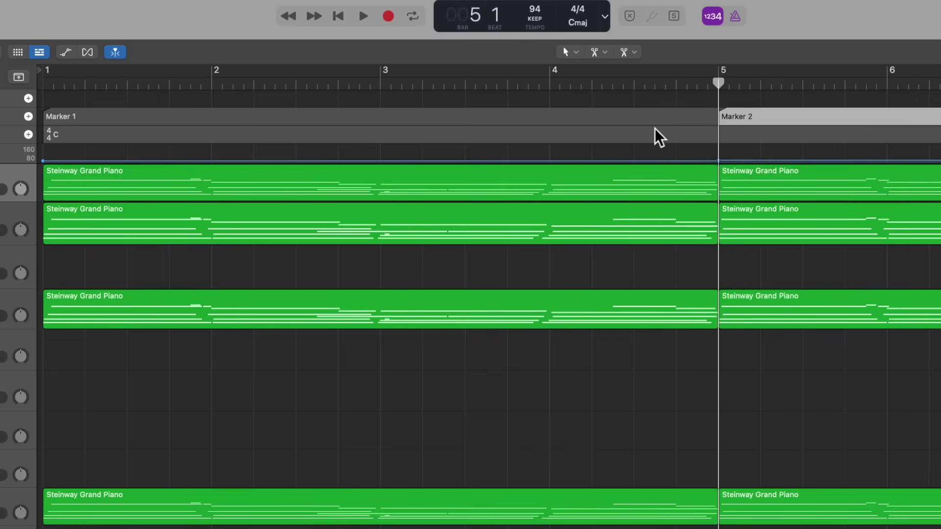
- Add markers at bars 9 and 13 in the Marker track
key(super+Left)
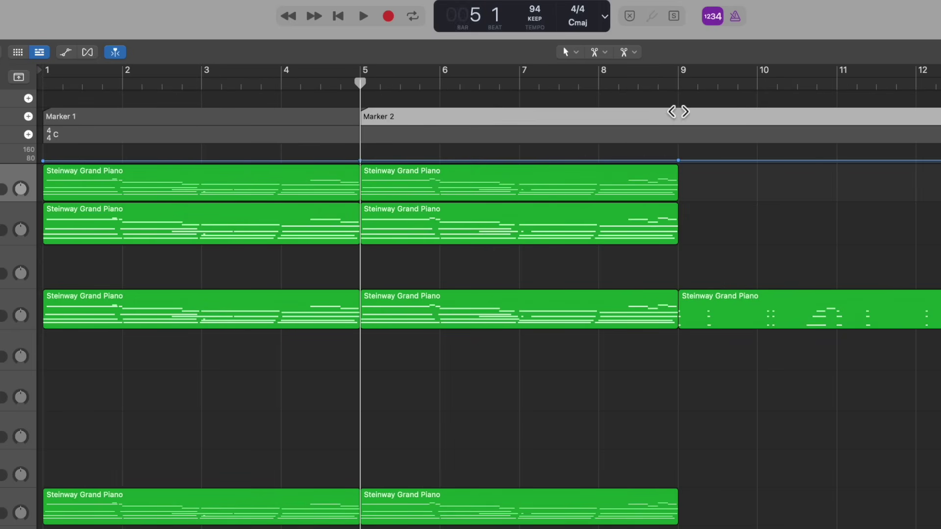
click(679, 112)
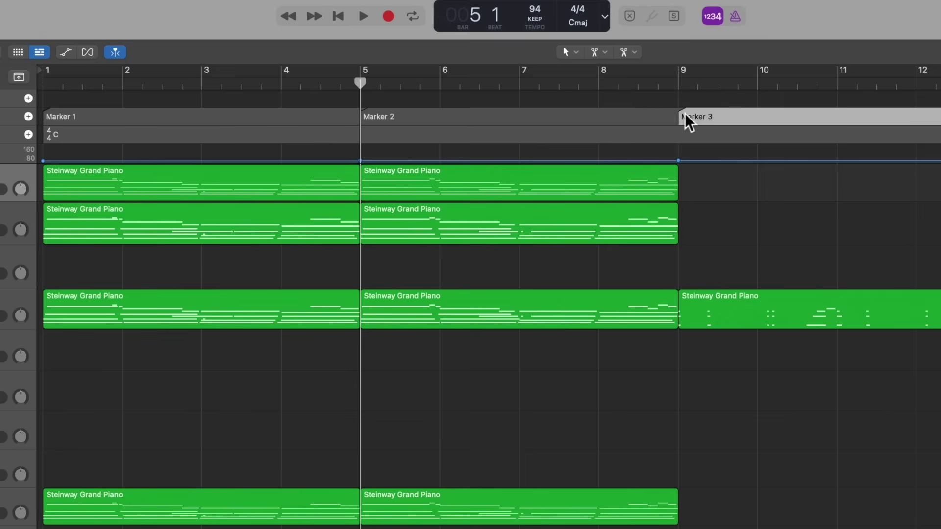
key(super+Left)
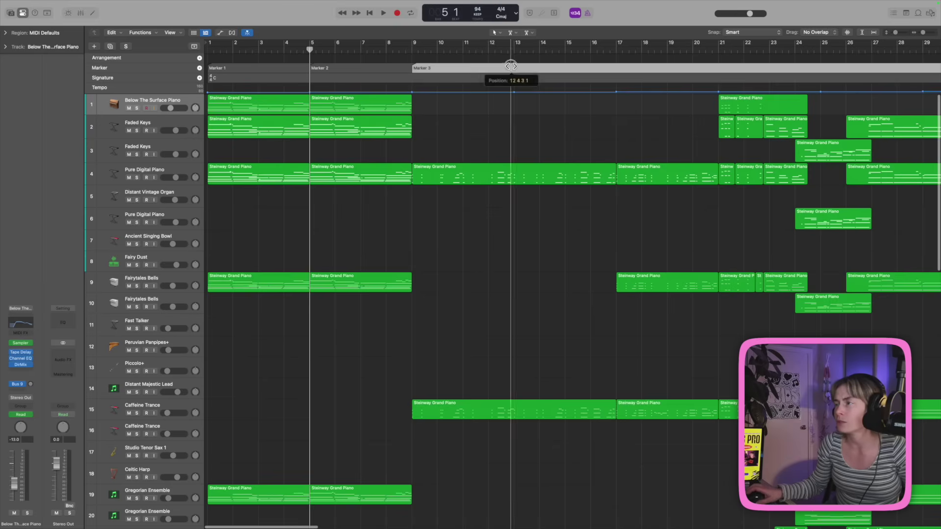
click(699, 121)
- Add markers at bars 17 and 21 in the Marker track
scroll(541, 70, right, 5)
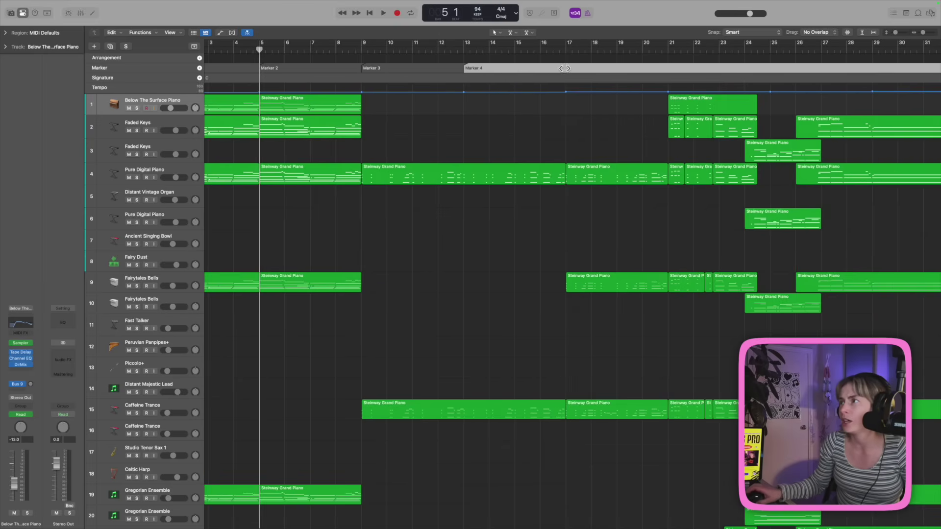
click(565, 69)
scroll(565, 68, right, 5)
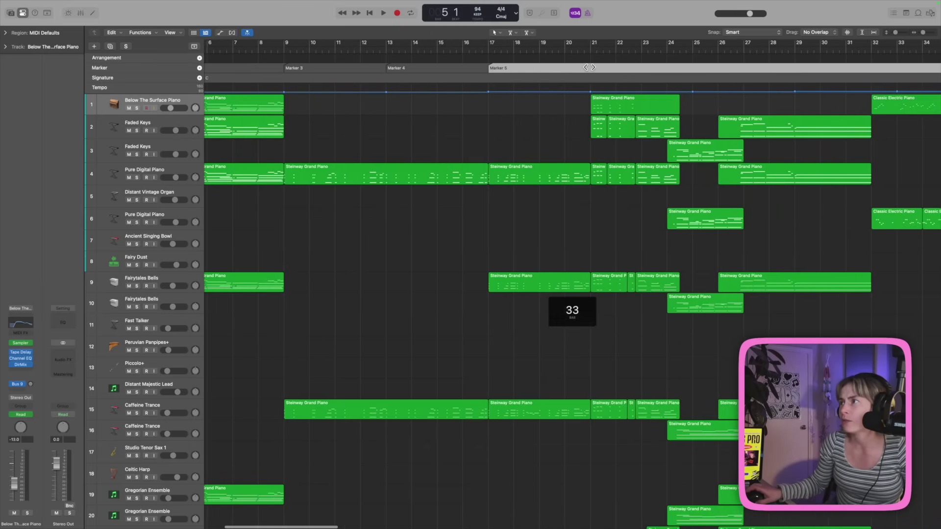
click(593, 69)
scroll(595, 70, right, 3)
scroll(595, 70, right, 2)
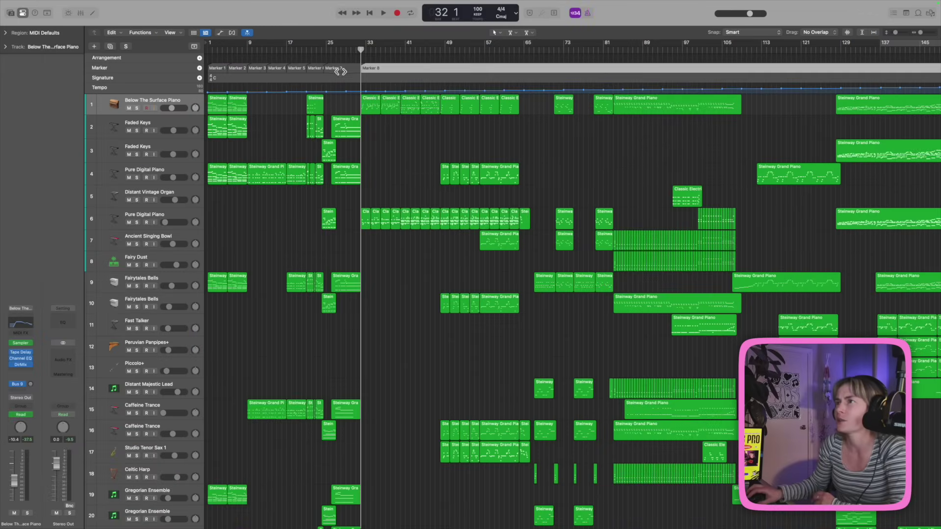
- Rename the marker just before bar 32 as "transition"
double_click(349, 71)
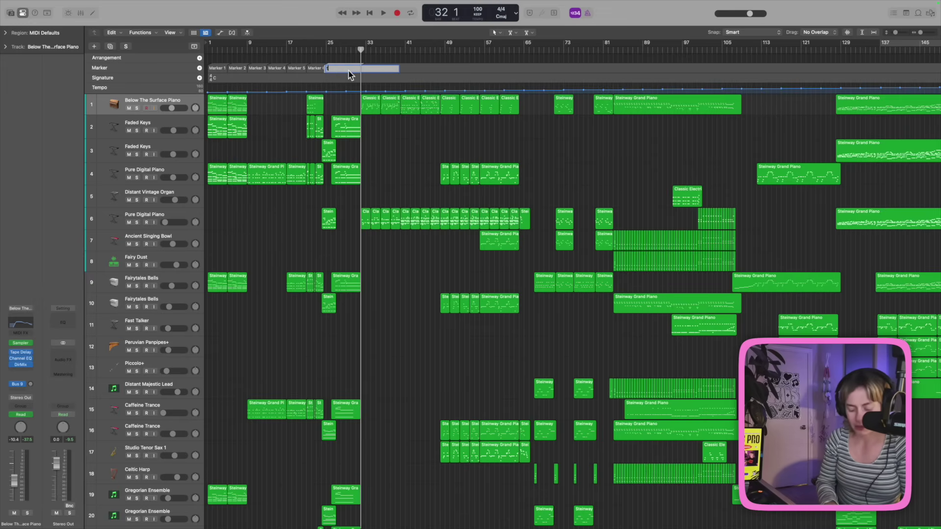
text(tran)
text(tio)
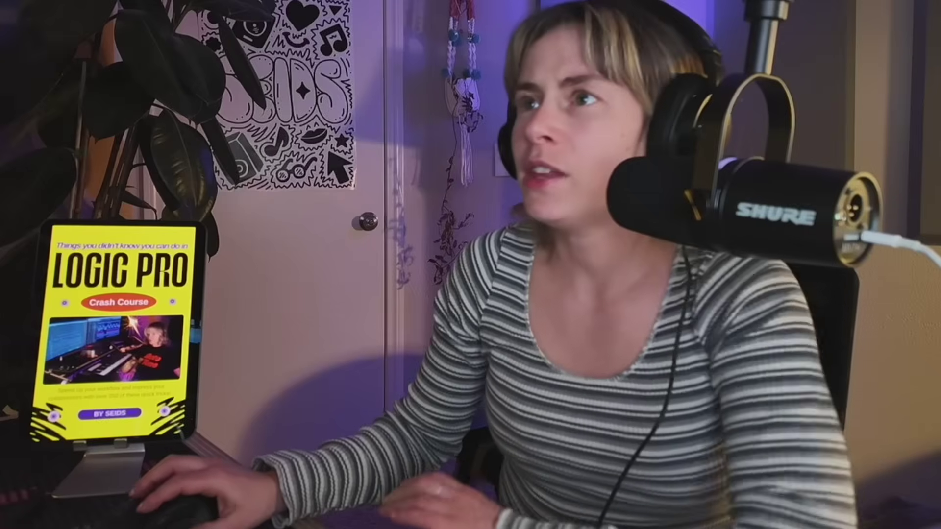
text(ion)
key(Return)
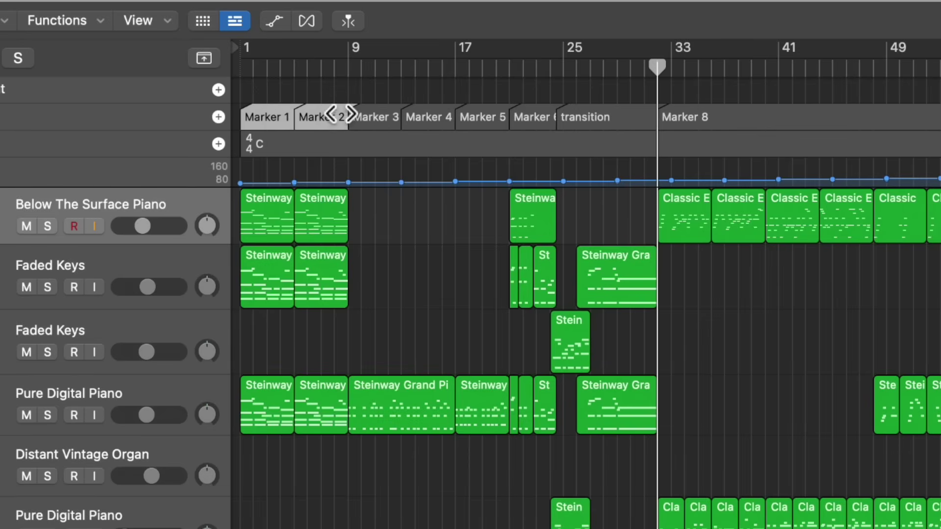
- Copy the four-bar markers after the transition so they divide bars 32 to 64 into four-bar sections
drag(383, 117, 540, 116)
mouse_move(276, 123)
mouse_down()
mouse_move(769, 128)
mouse_move(698, 128)
mouse_up()
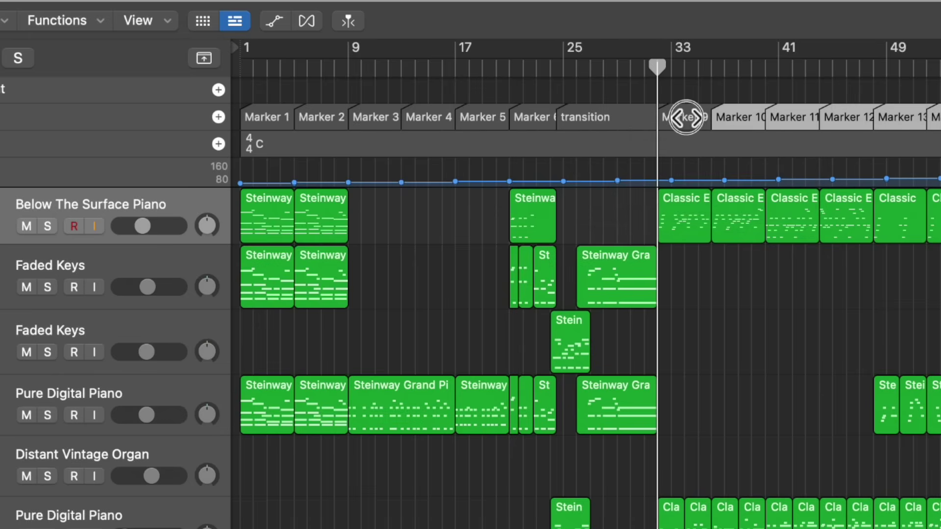
drag(686, 118, 883, 125)
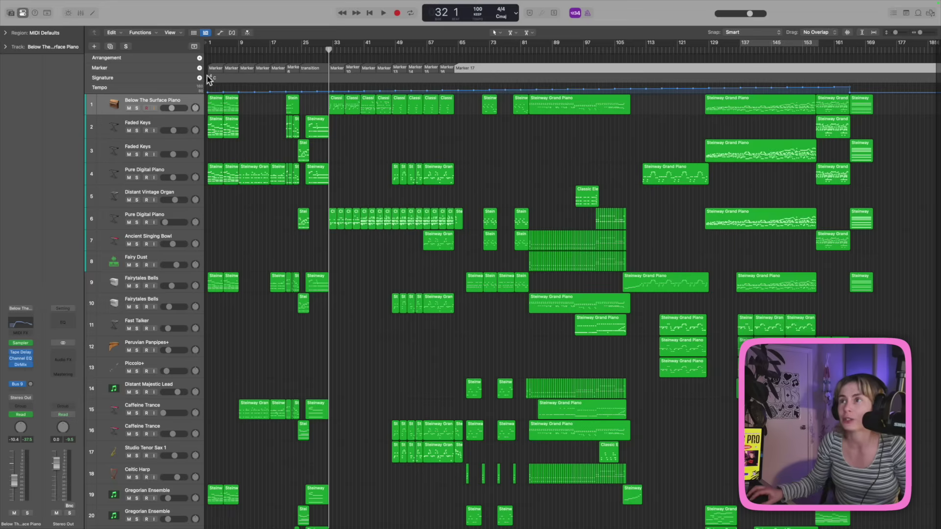
- Hide the Signature and Arrangement global tracks
right_click(173, 78)
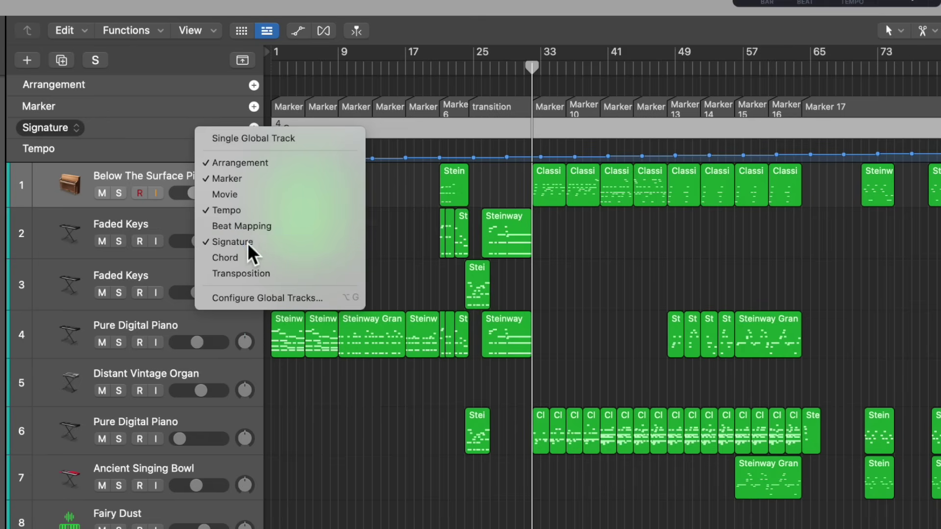
click(248, 252)
right_click(157, 86)
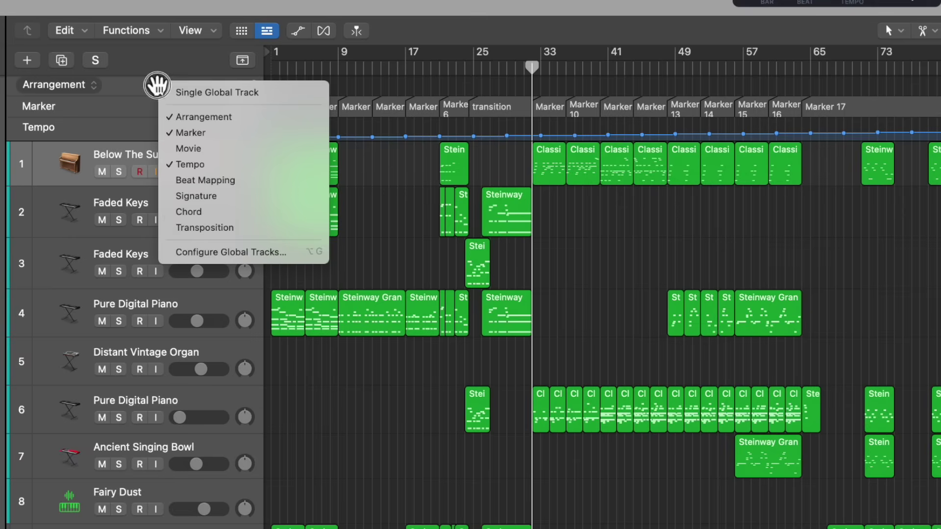
click(192, 117)
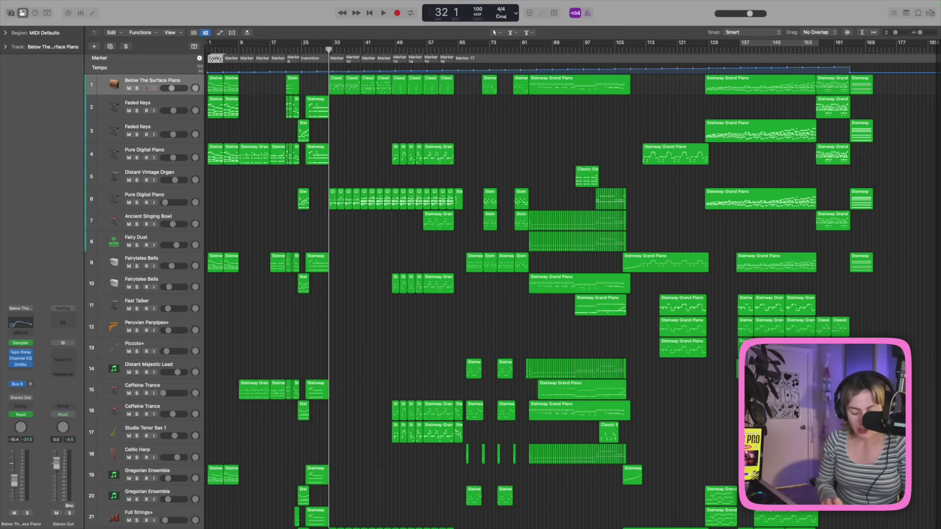
- Color the first two markers red
key(alt+c)
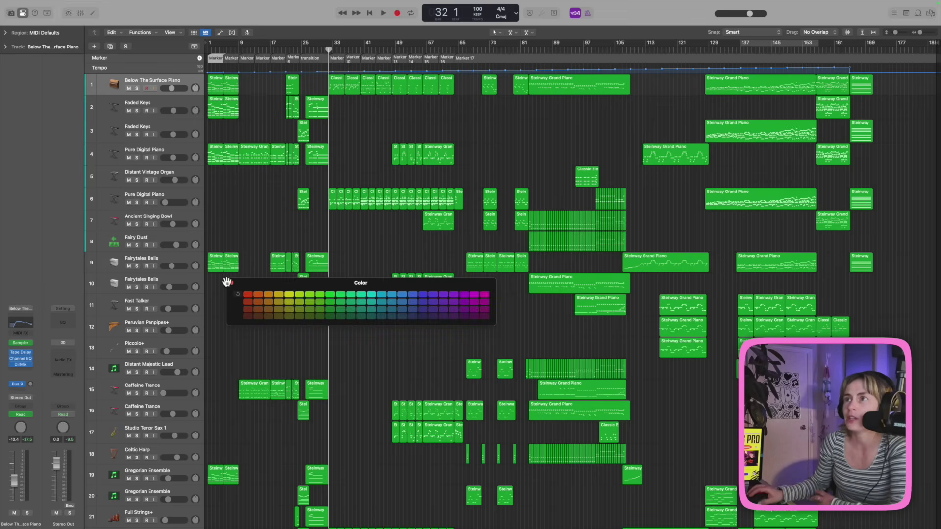
click(248, 295)
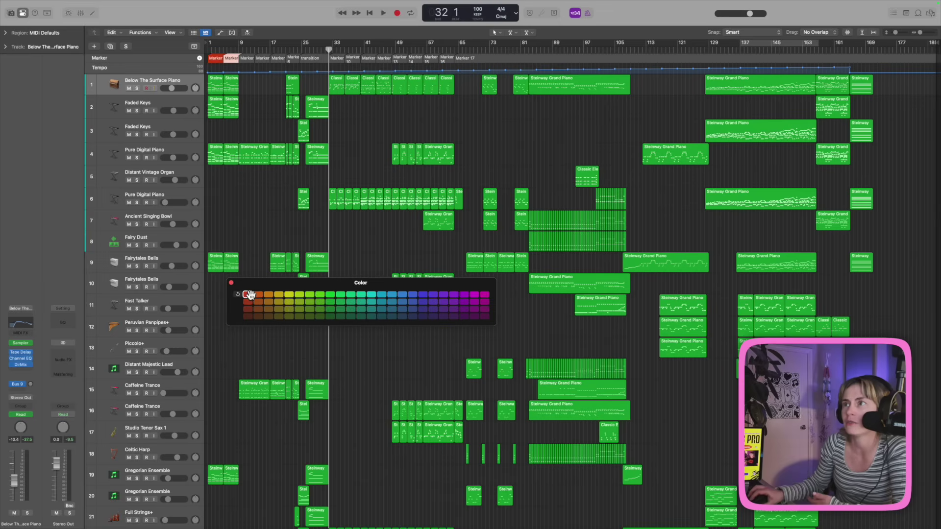
- Color the four markers from bar 9 up to the transition mint green and the transition marker magenta
click(243, 55)
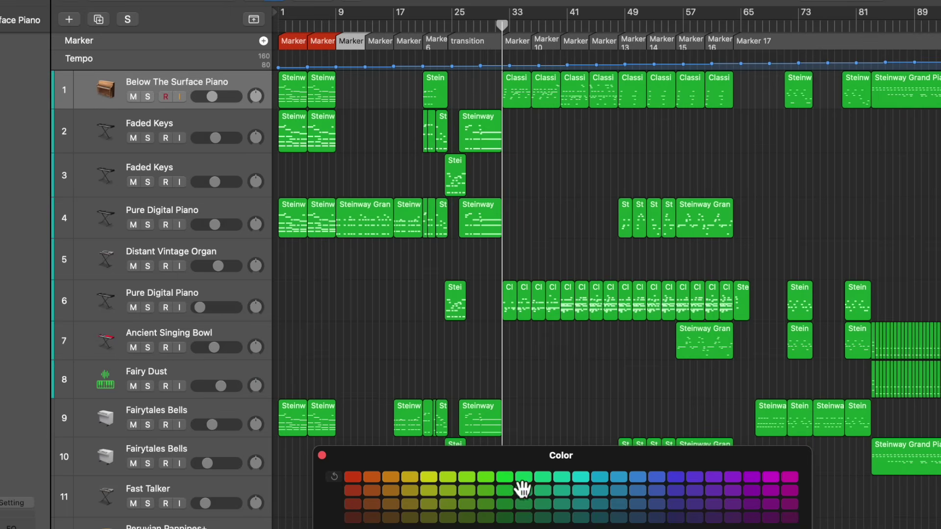
click(544, 477)
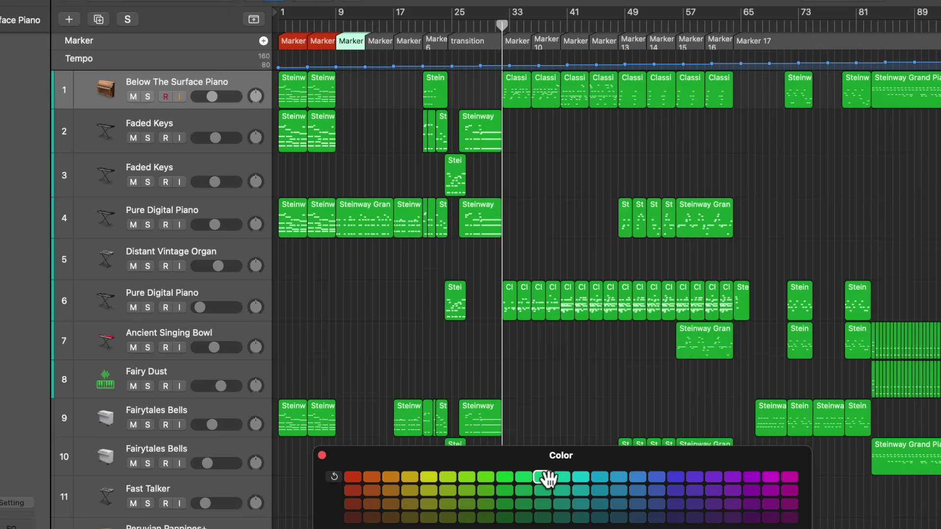
click(382, 40)
click(543, 477)
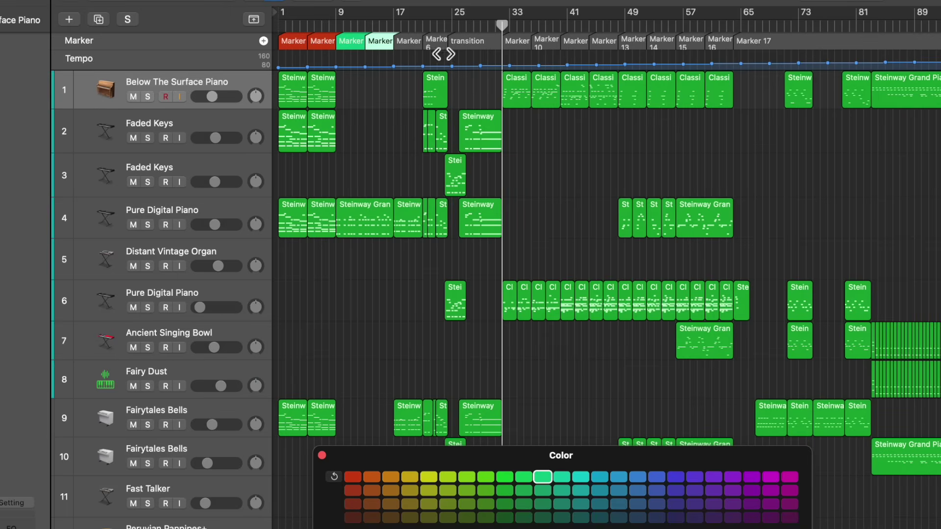
click(409, 40)
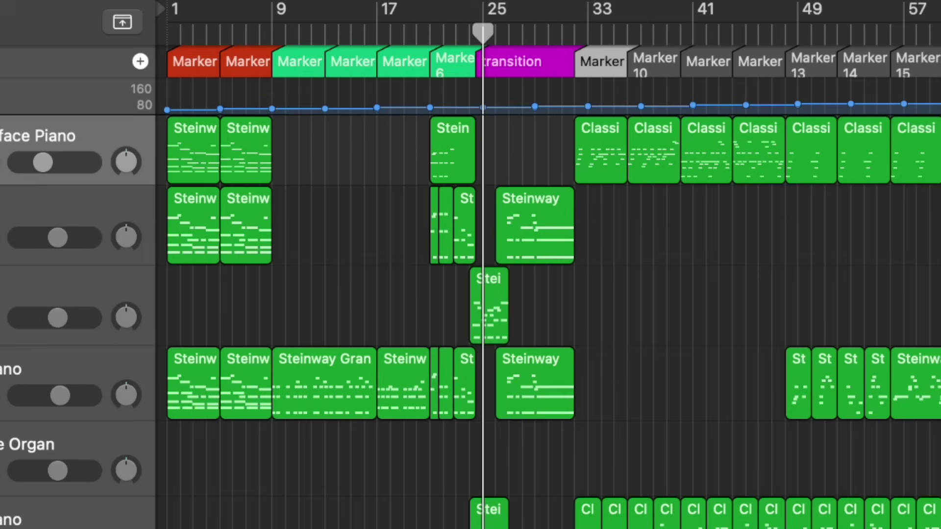
- Rename the markers between bars 32 and 64 as chorus and color them dark teal
double_click(336, 58)
text(c)
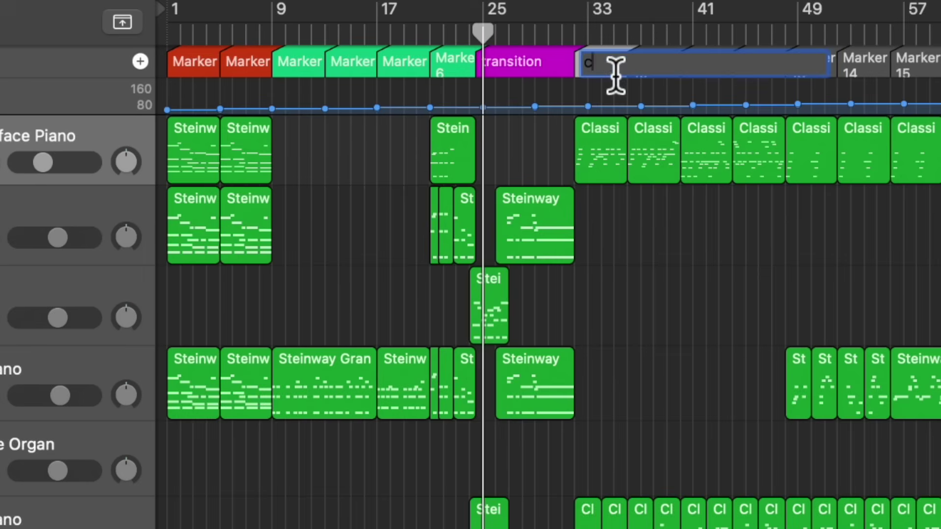
text(horus)
key(Return)
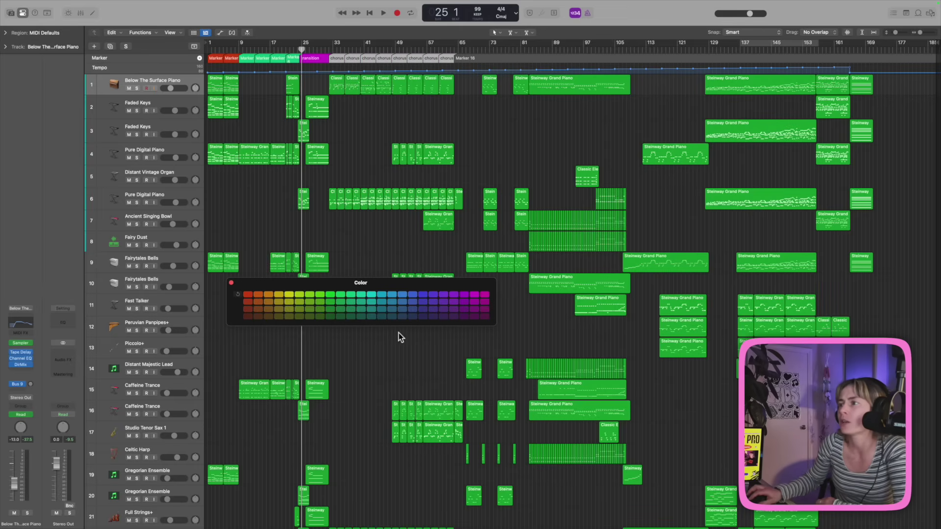
click(373, 319)
click(366, 206)
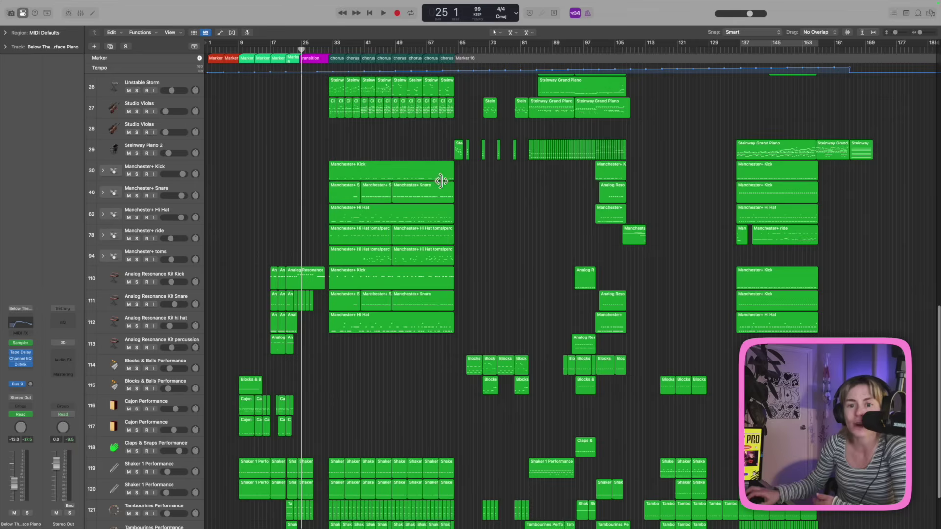
- Select all regions in the project, name them after their tracks, and clear the selection
scroll(460, 281, up, 15)
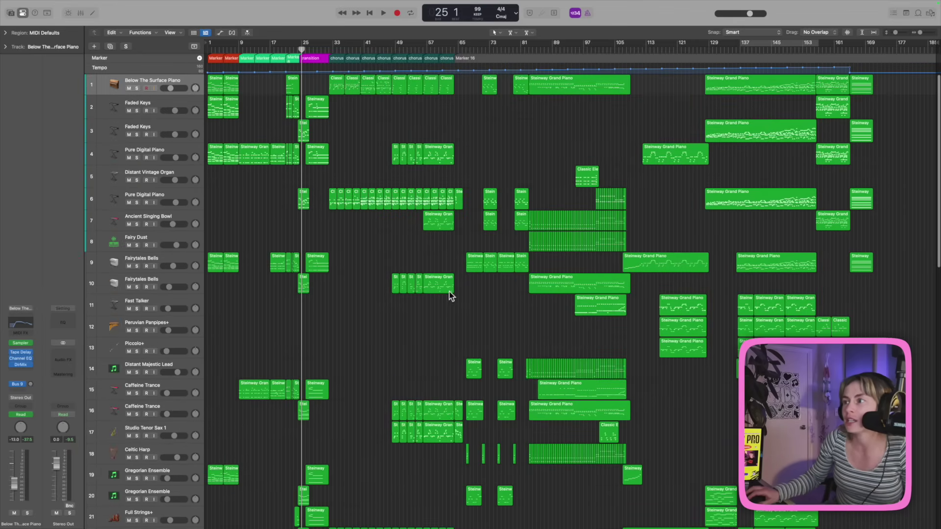
scroll(441, 287, up, 5)
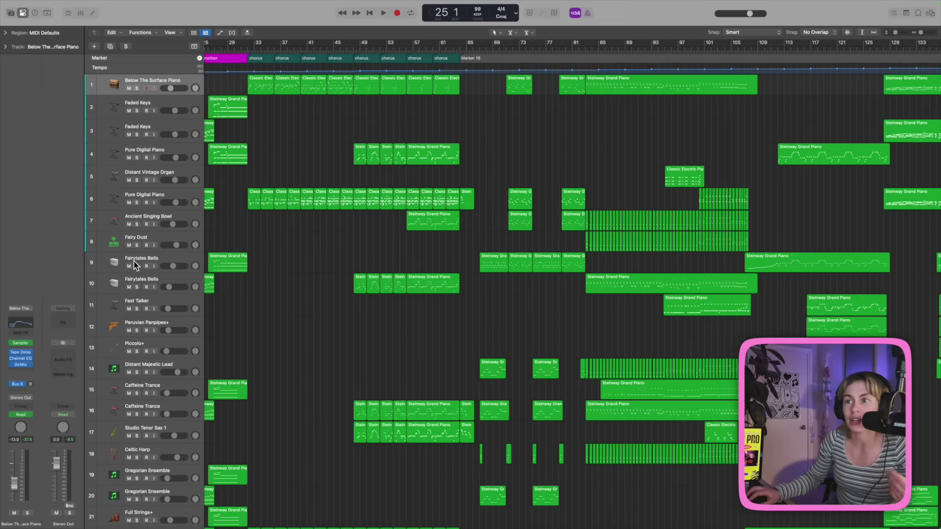
click(292, 198)
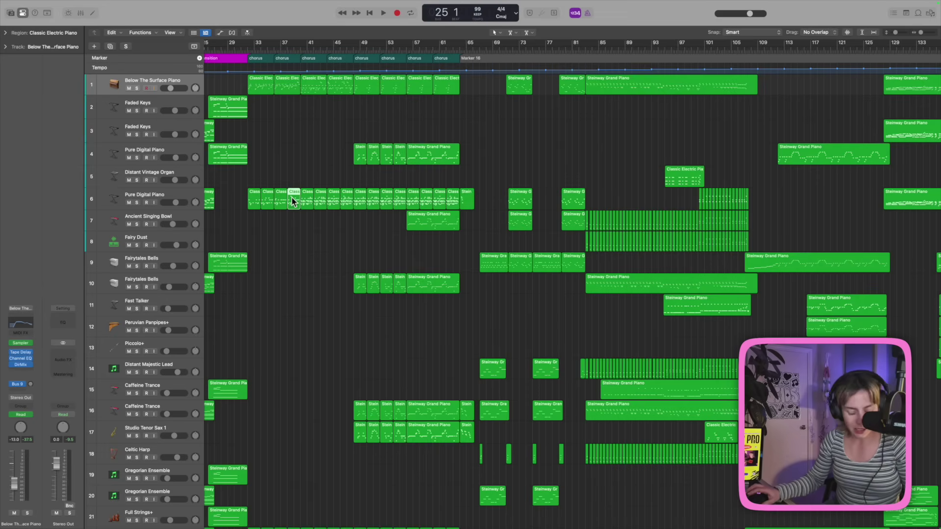
key(super+a)
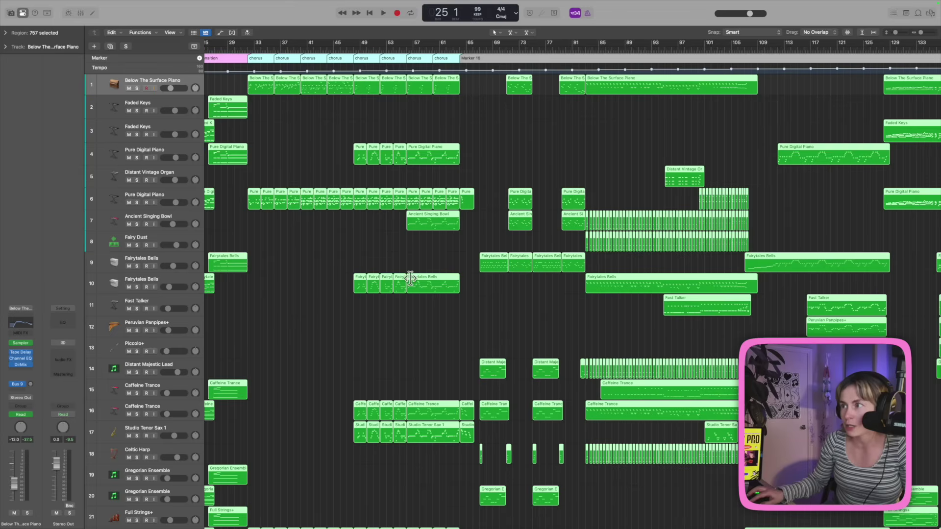
click(351, 331)
scroll(368, 399, down, 6)
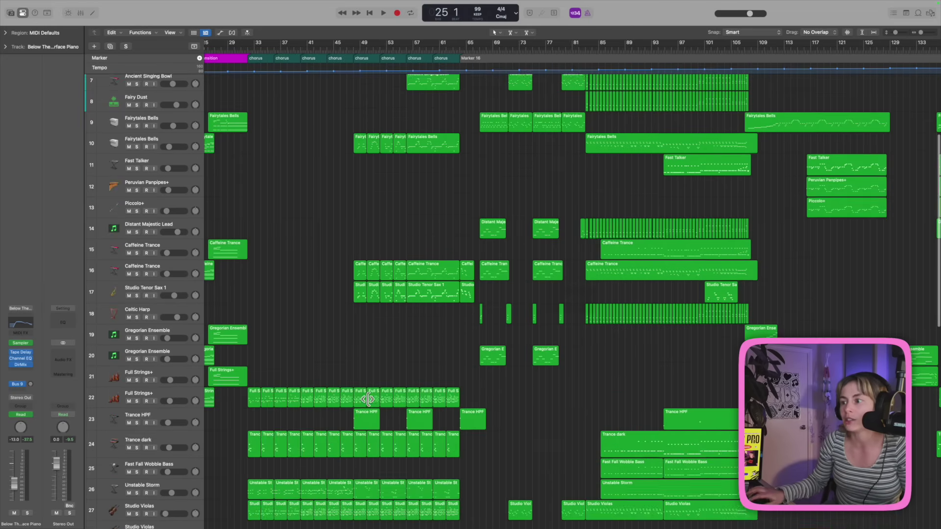
scroll(368, 399, up, 5)
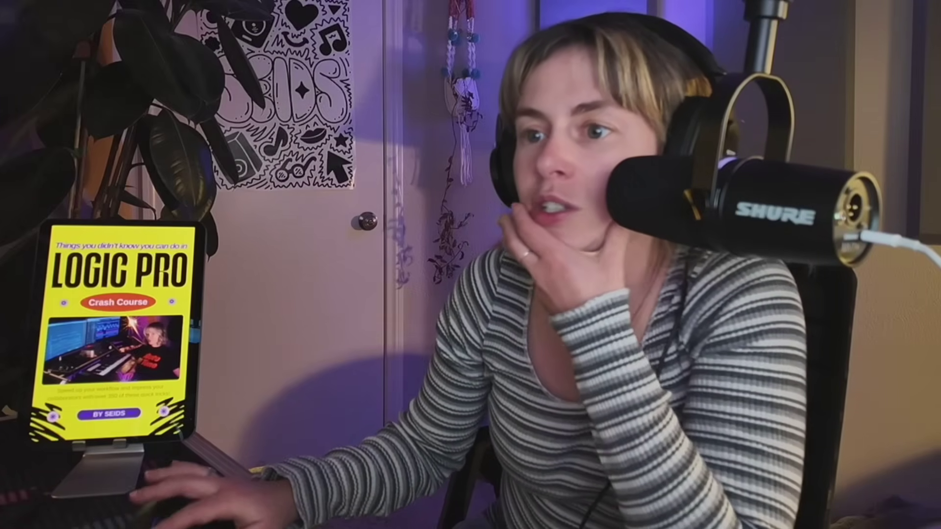
scroll(265, 407, down, 10)
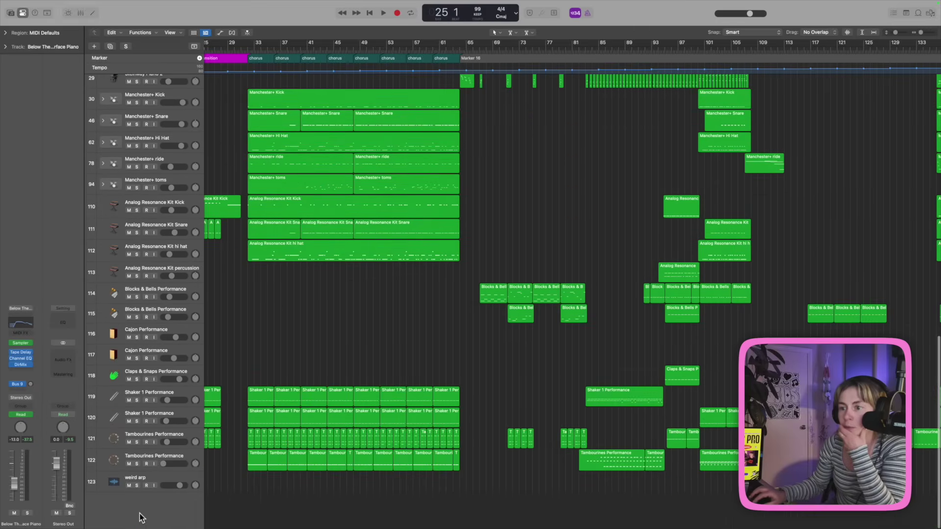
scroll(141, 518, up, 4)
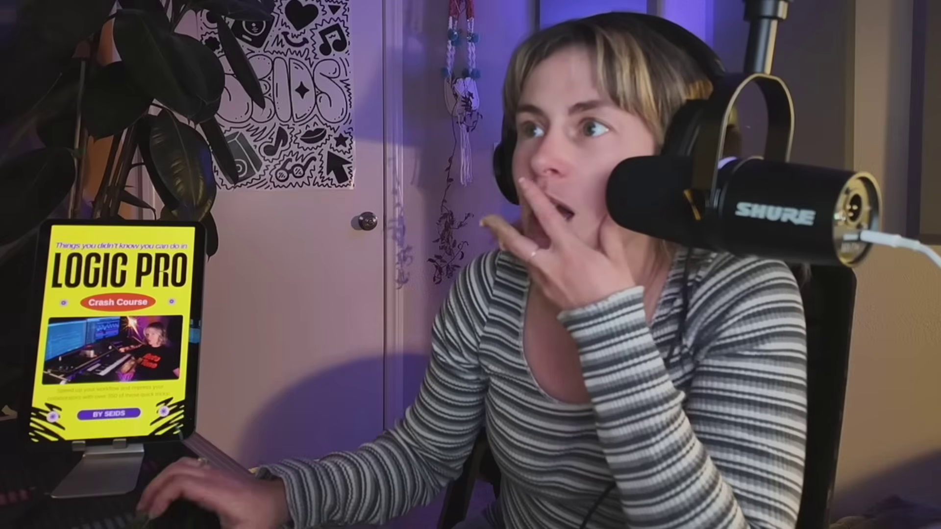
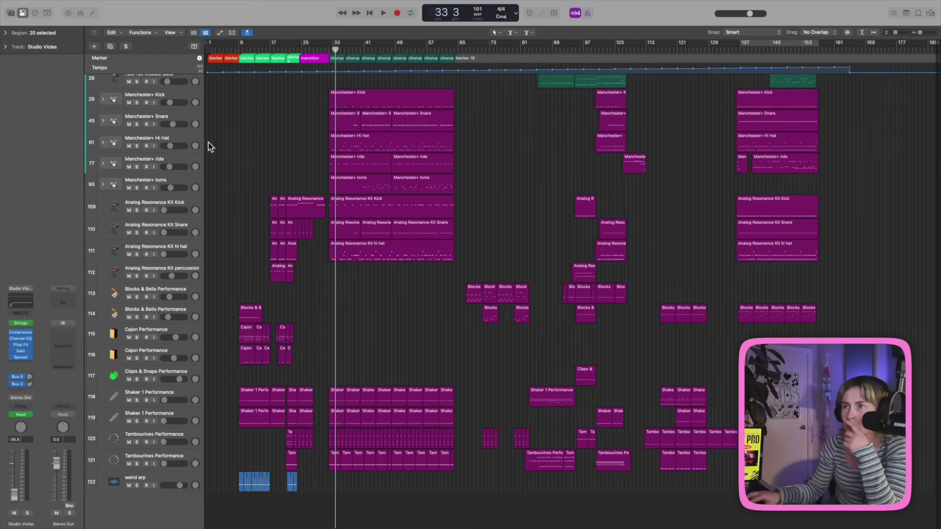
- Color all regions on the percussion tracks from the first Blocks & Bells Performance through the last Tambourines Performance bright magenta
click(191, 290)
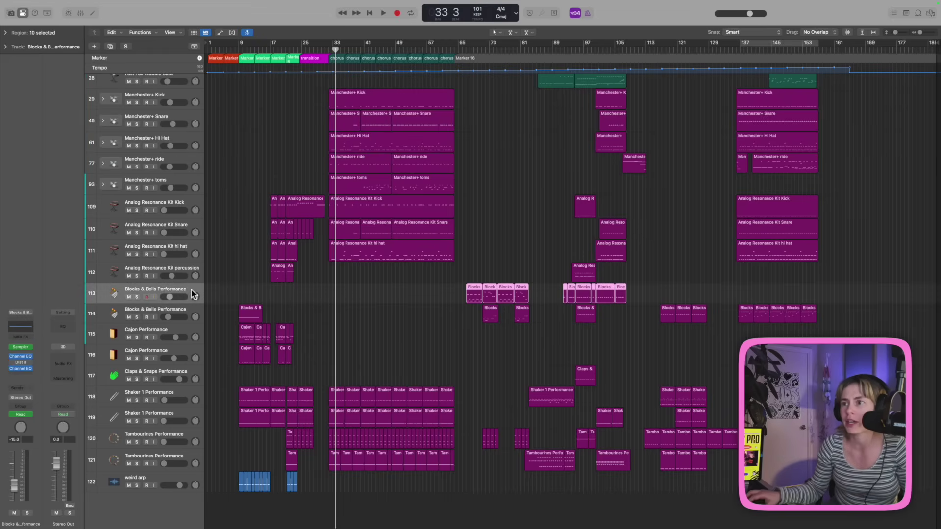
shift+click(194, 460)
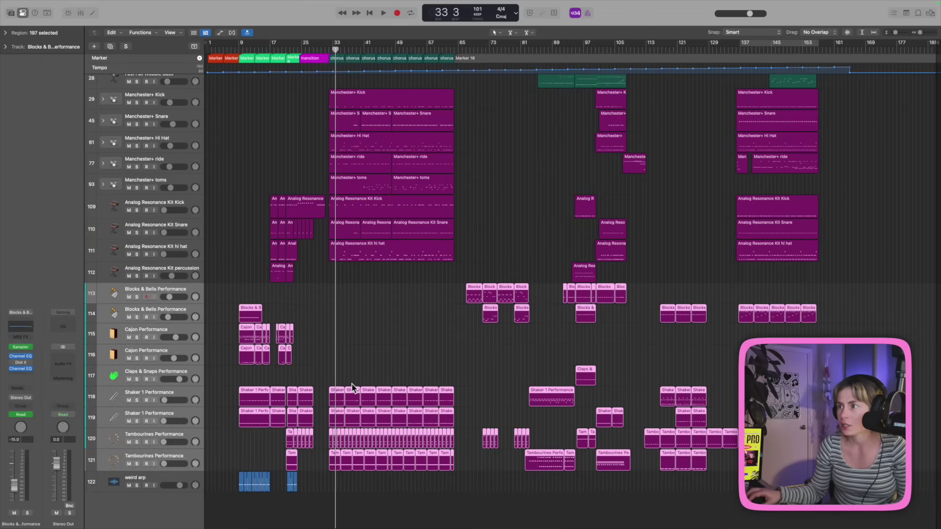
key(alt+c)
click(399, 294)
click(480, 294)
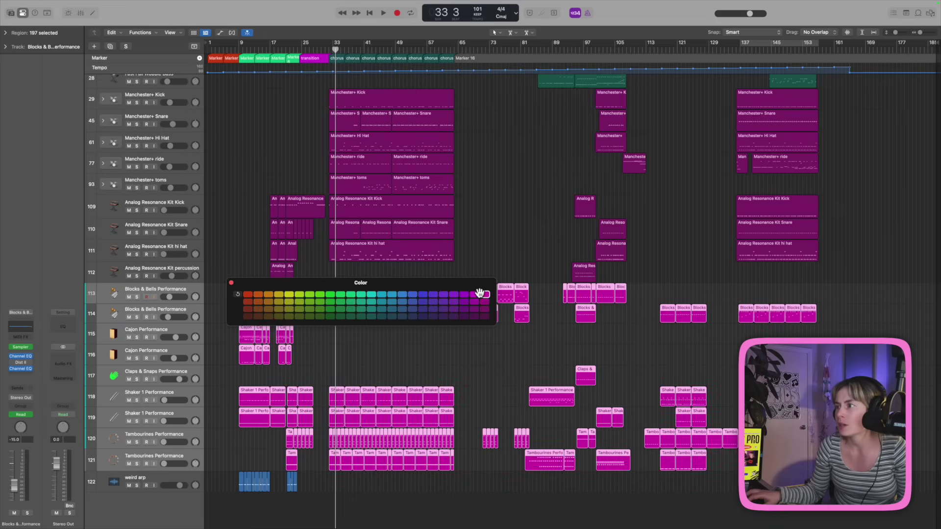
click(230, 285)
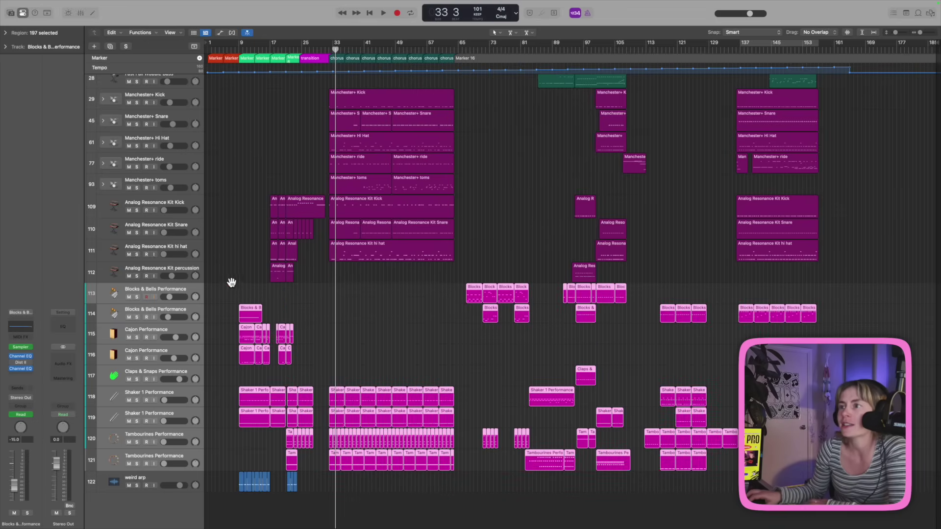
- Show the track automation and examine the volume curves on the keyboard, bell, synth and wind tracks
scroll(316, 304, up, 15)
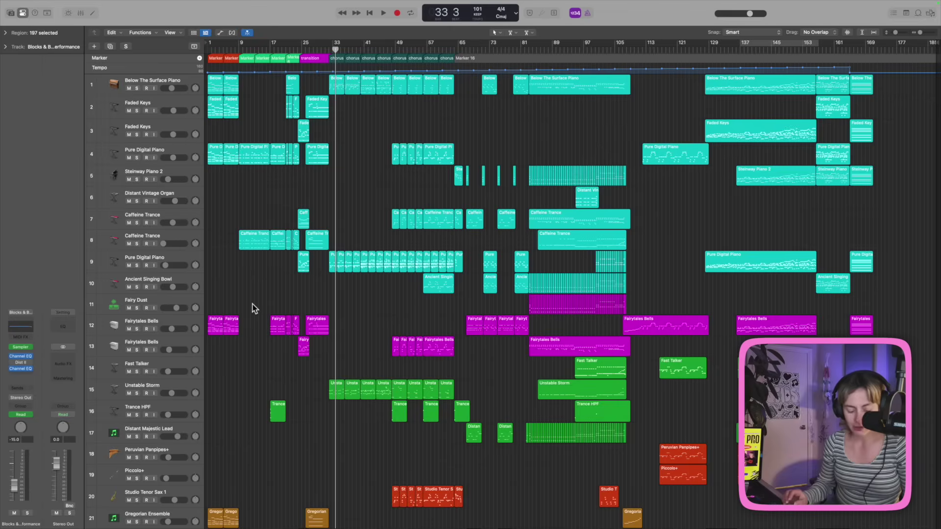
key(a)
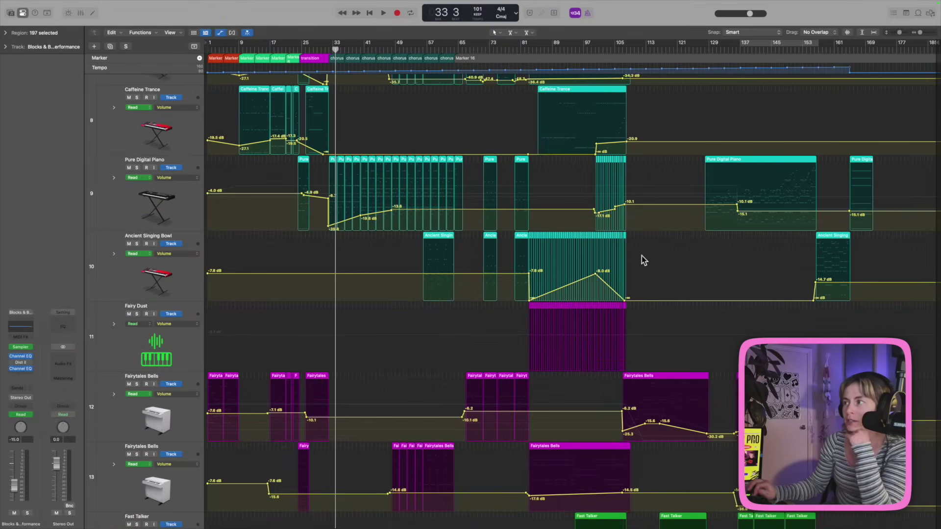
scroll(413, 303, down, 6)
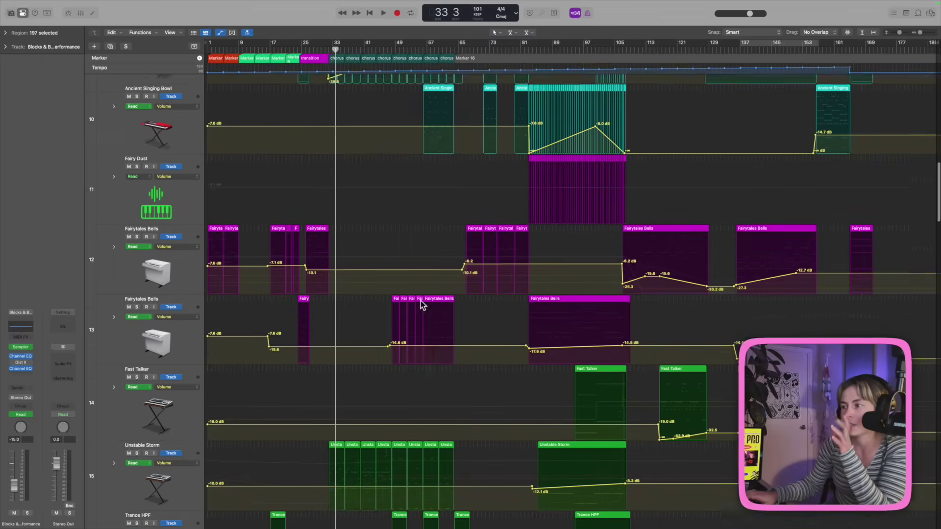
scroll(413, 297, down, 6)
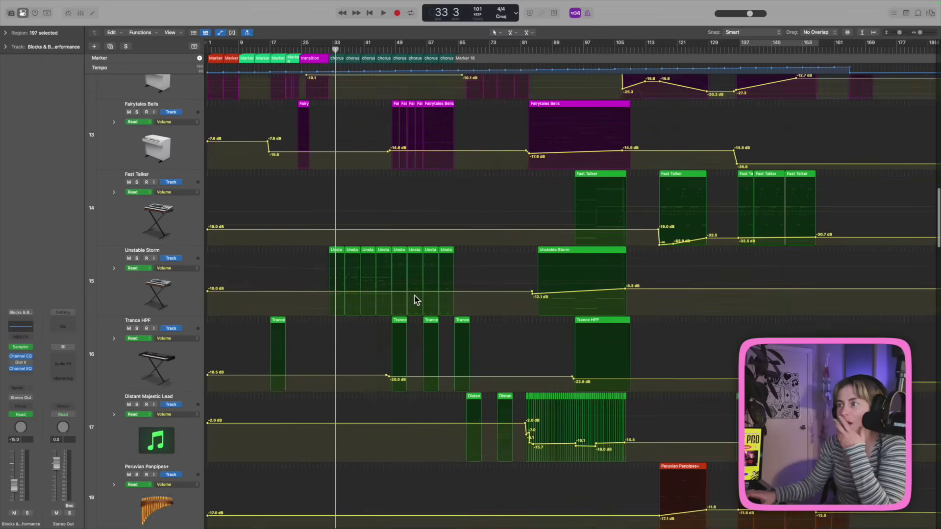
scroll(410, 296, down, 4)
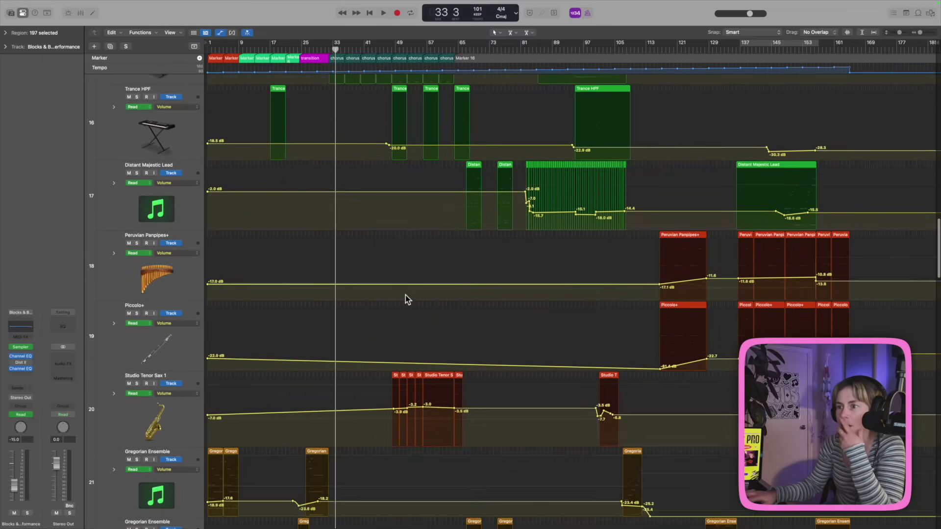
scroll(409, 296, up, 20)
scroll(404, 297, up, 2)
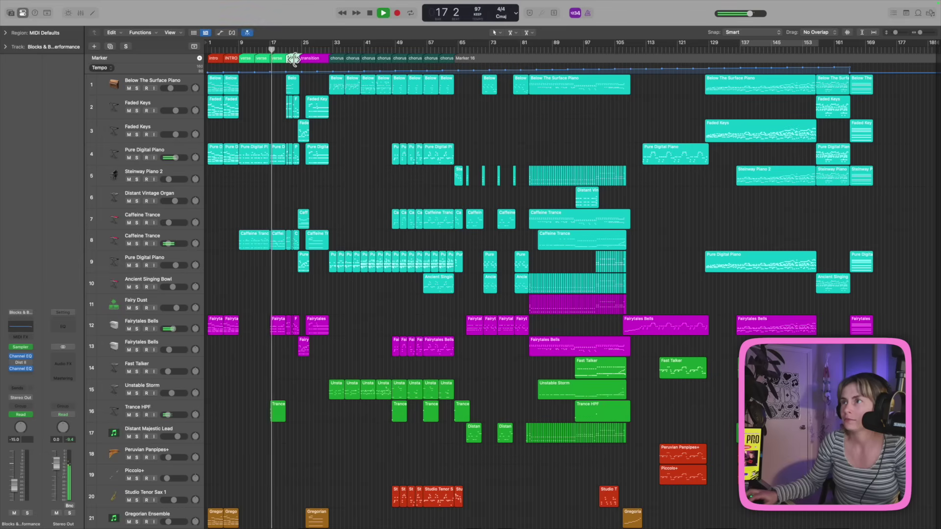
- Rename the marker at bar 21 as verse and the transition marker as break down
double_click(293, 58)
text(transition)
key(Return)
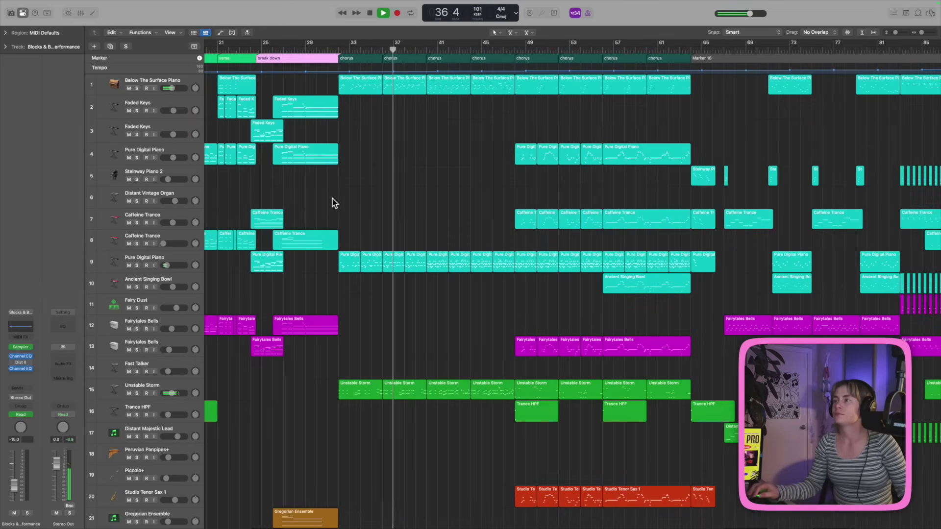
key(z)
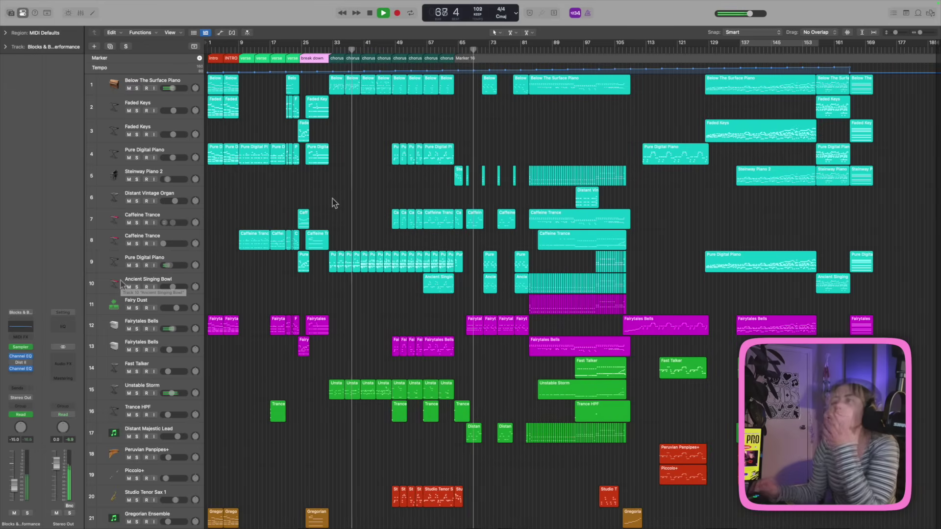
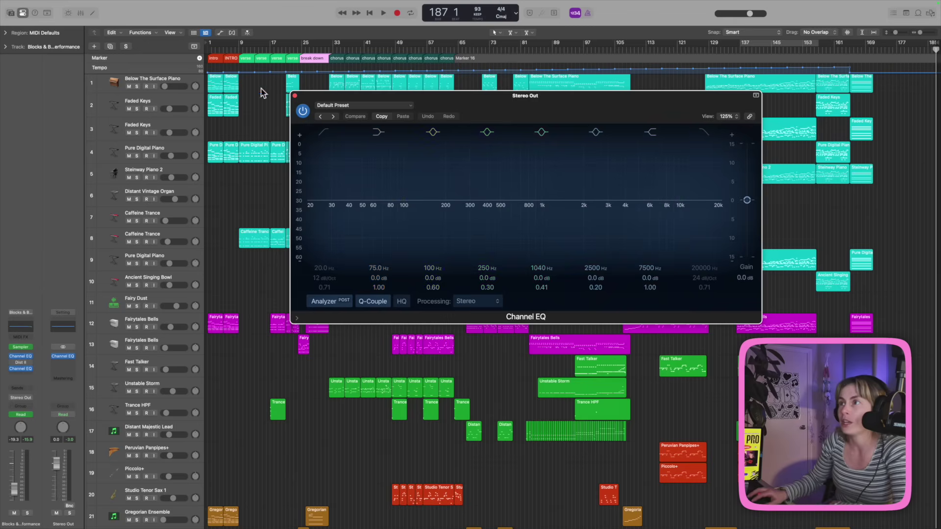
- Close the Stereo Out Channel EQ window and add a new software instrument track
click(296, 96)
scroll(211, 382, down, 15)
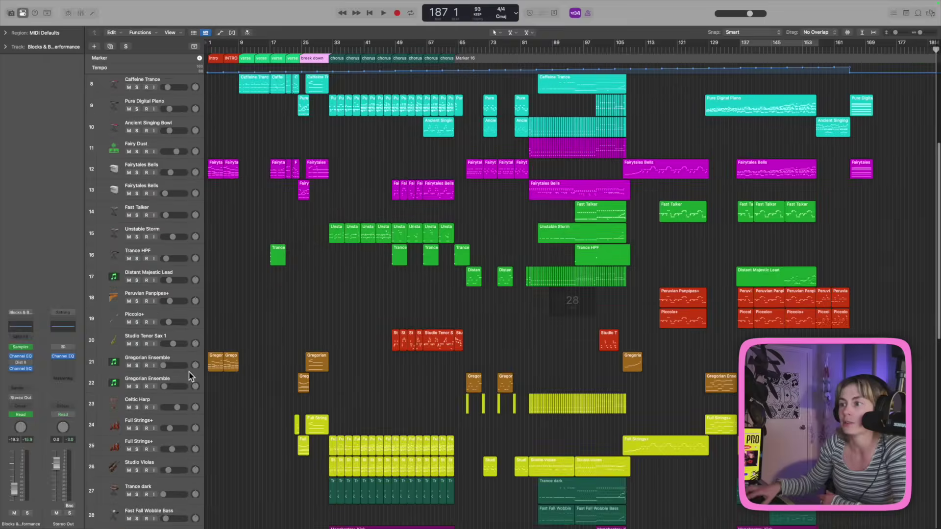
right_click(145, 426)
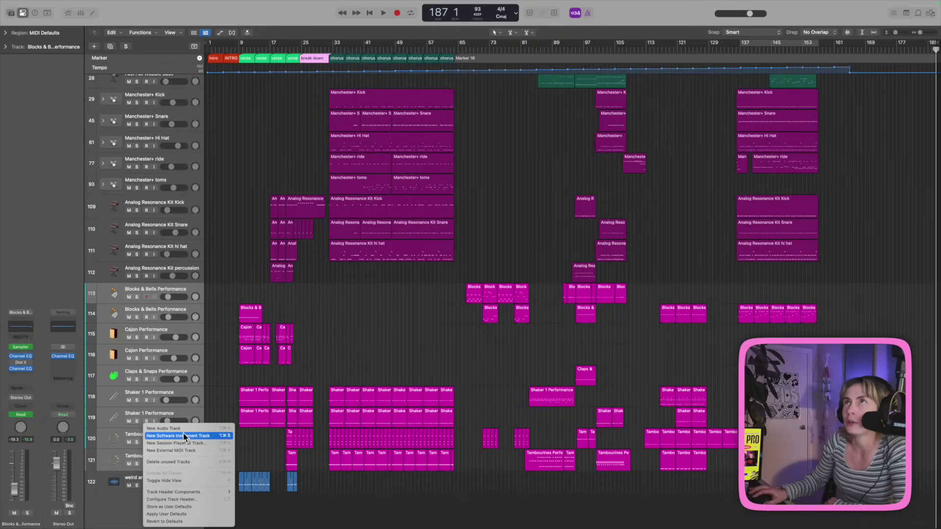
click(185, 435)
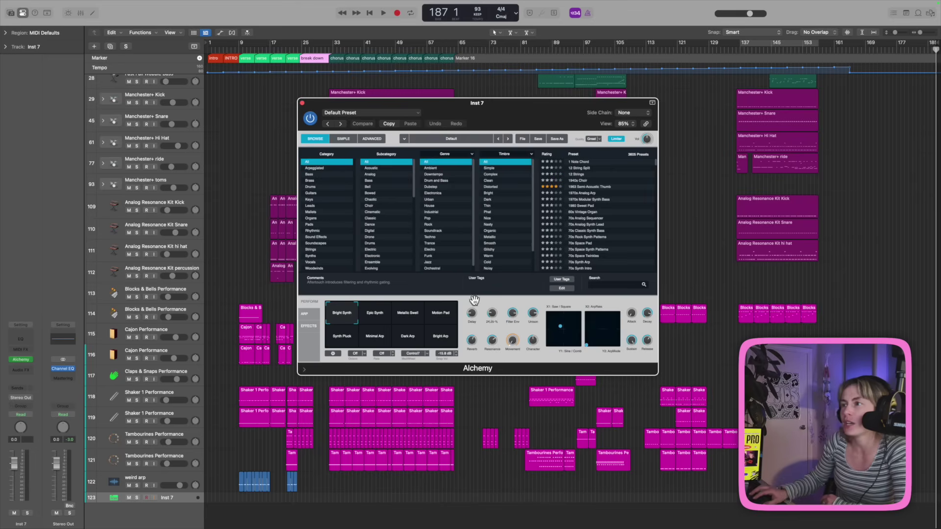
- Audition the Soundscapes presets Abyss Reflections and Aftermath in Alchemy and load the Airplanes preset
click(323, 244)
click(589, 174)
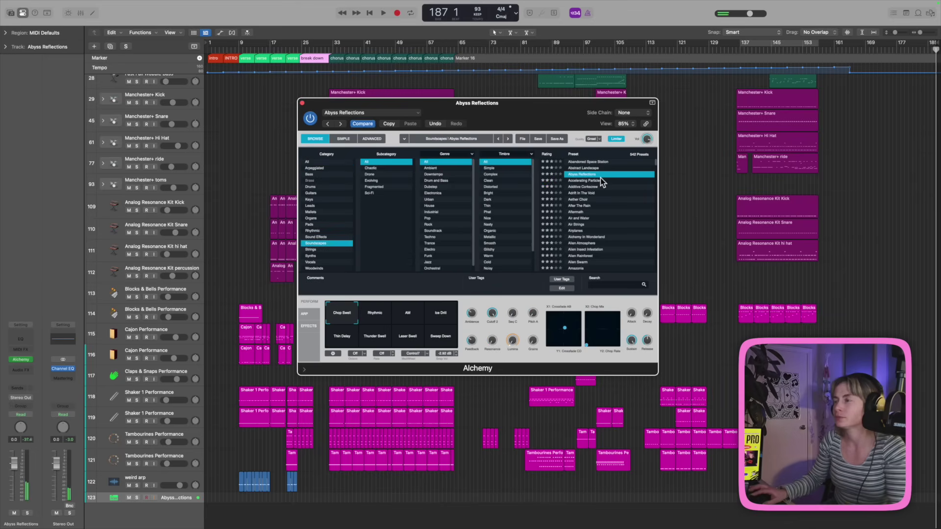
click(589, 211)
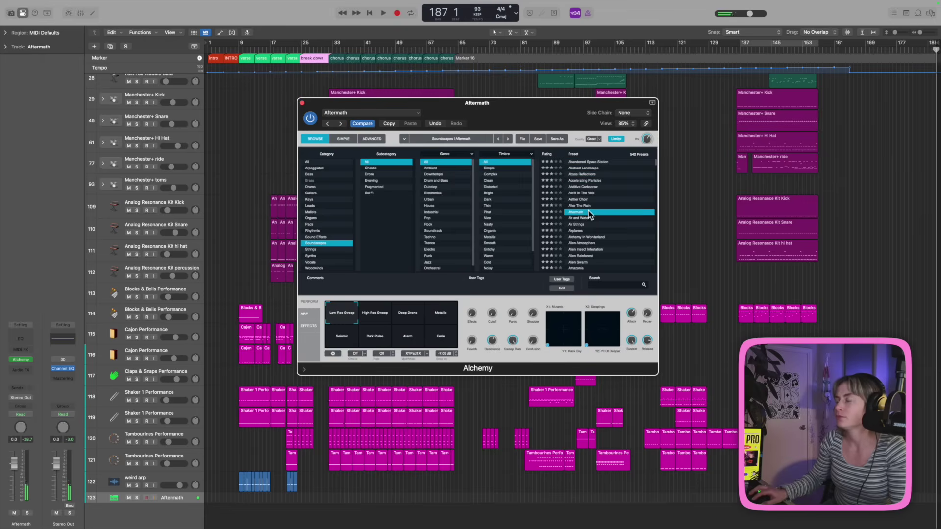
click(593, 222)
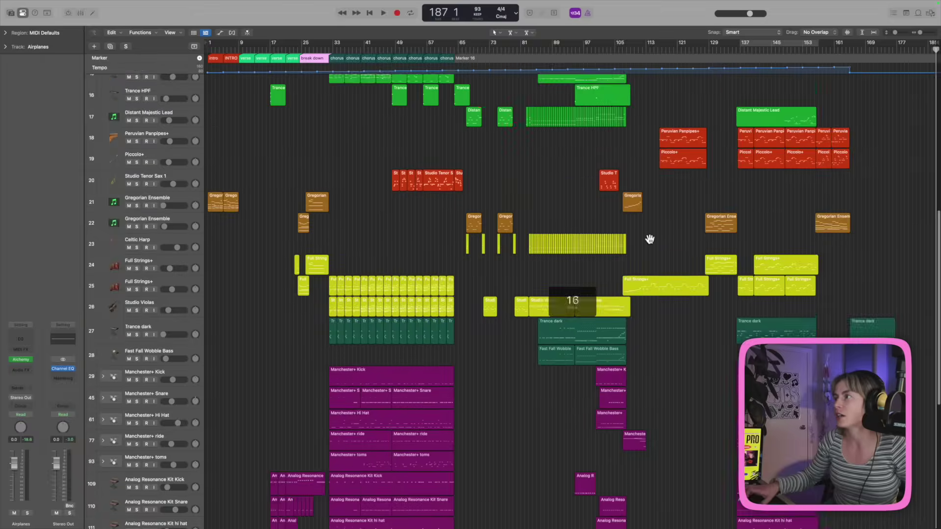
- Play the song from about bar 105 and examine the notes of the Gregorian Ensemble region near bar 107 in the Piano Roll
drag(625, 51, 616, 52)
key(space)
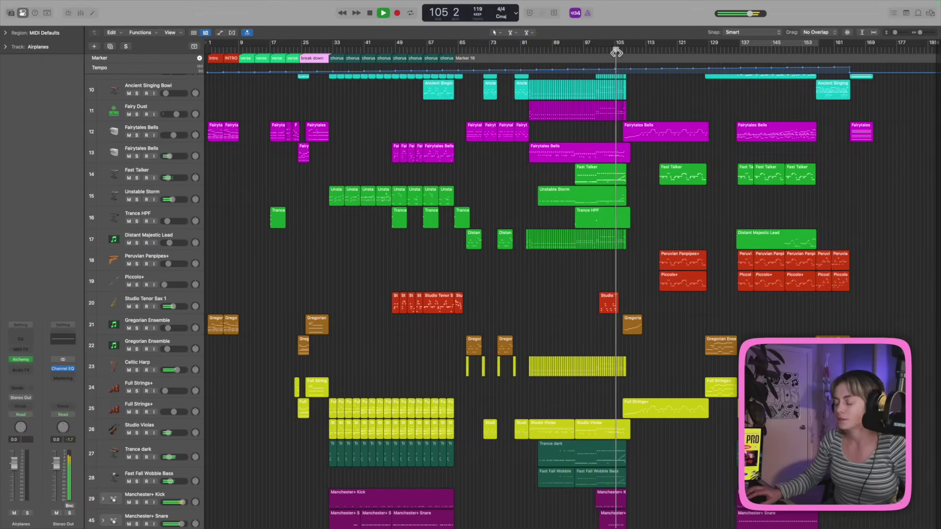
double_click(627, 330)
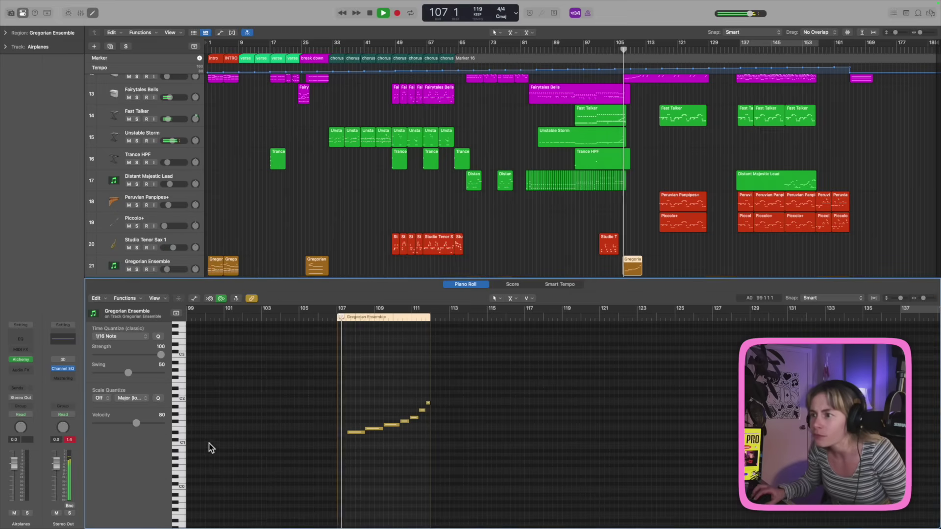
click(181, 431)
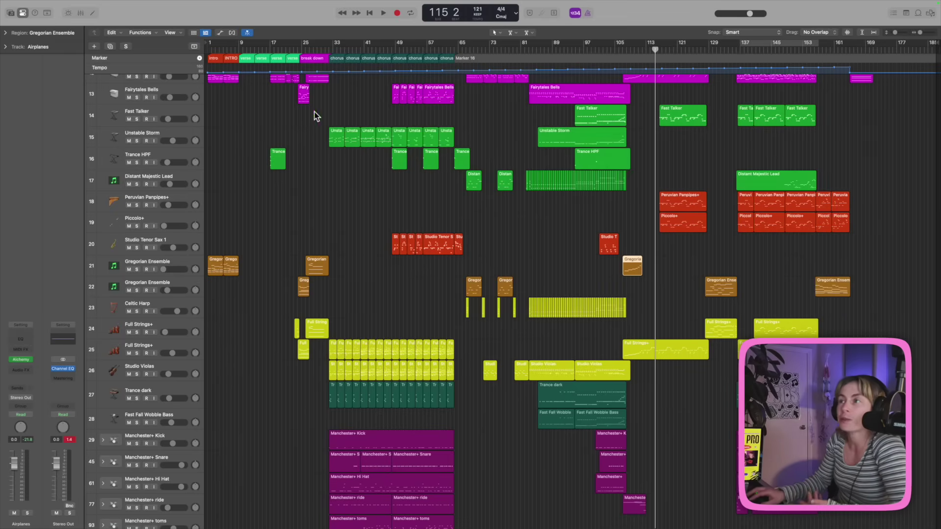
- Search the Apple Loops for "viny" and add the Galactic Core Vinyl Crackle loop on a new track below Airplanes
click(918, 14)
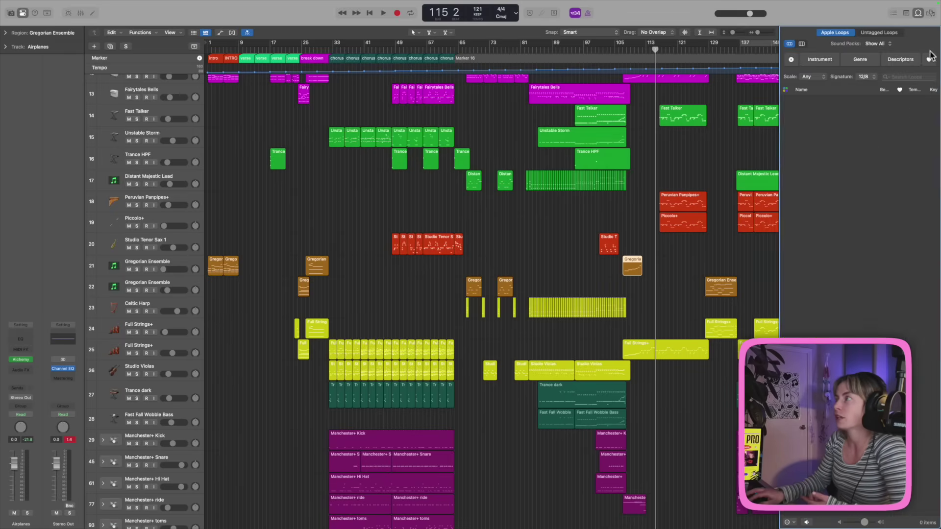
click(914, 77)
text(viny)
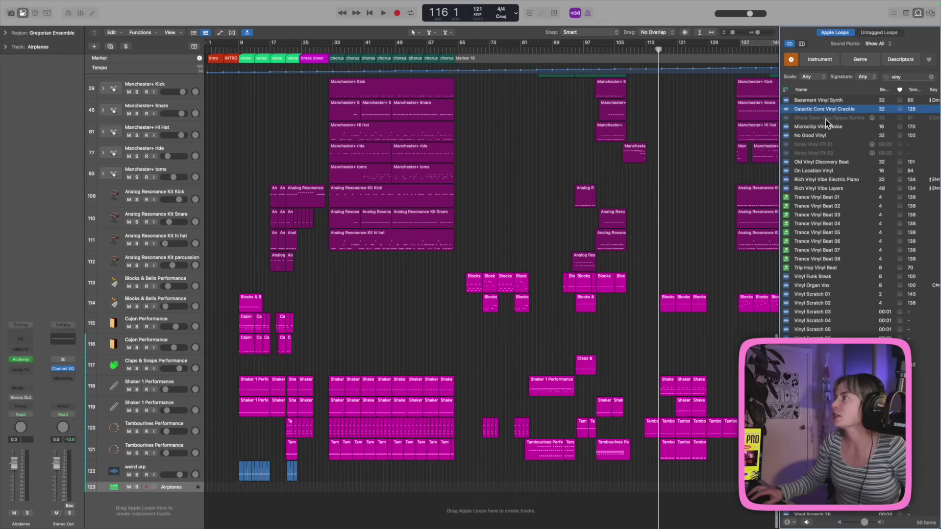
drag(819, 116, 679, 502)
scroll(504, 491, right, 10)
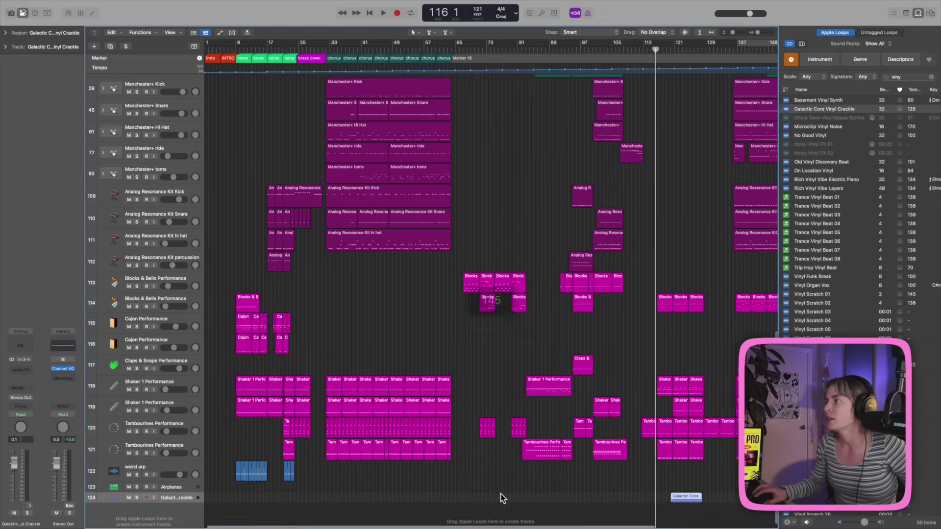
- Set the playhead to bar 128, align the Galactic Core Vinyl Crackle region with it, and listen to the section
scroll(491, 102, up, 10)
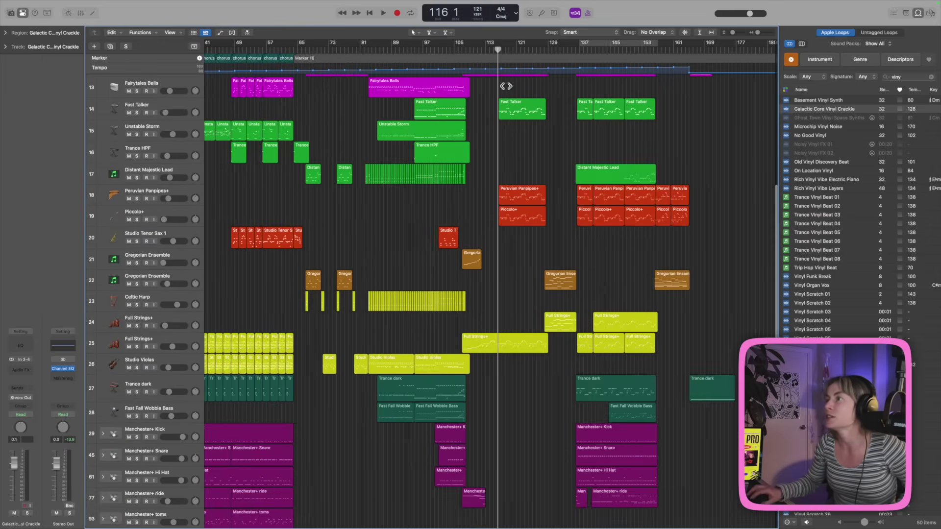
scroll(503, 86, up, 1)
drag(498, 51, 544, 51)
scroll(582, 328, down, 10)
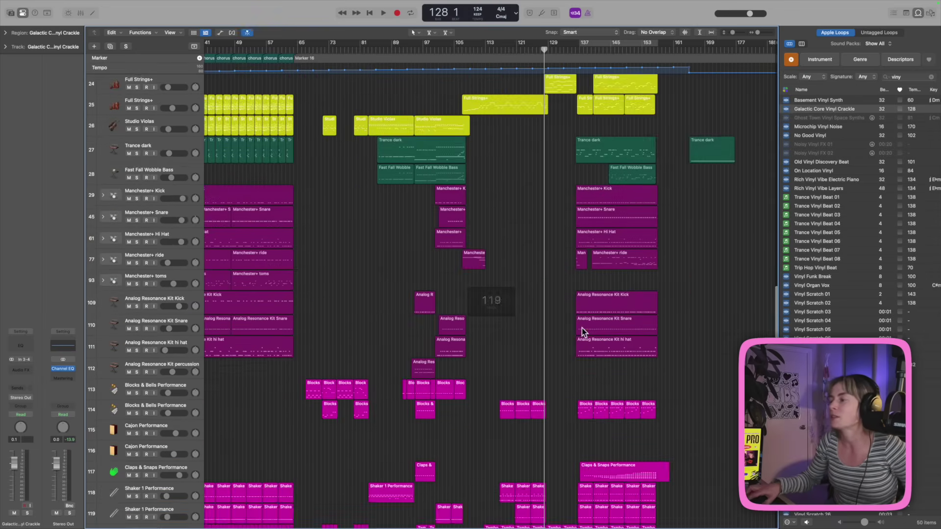
scroll(581, 328, down, 2)
key(super+Down)
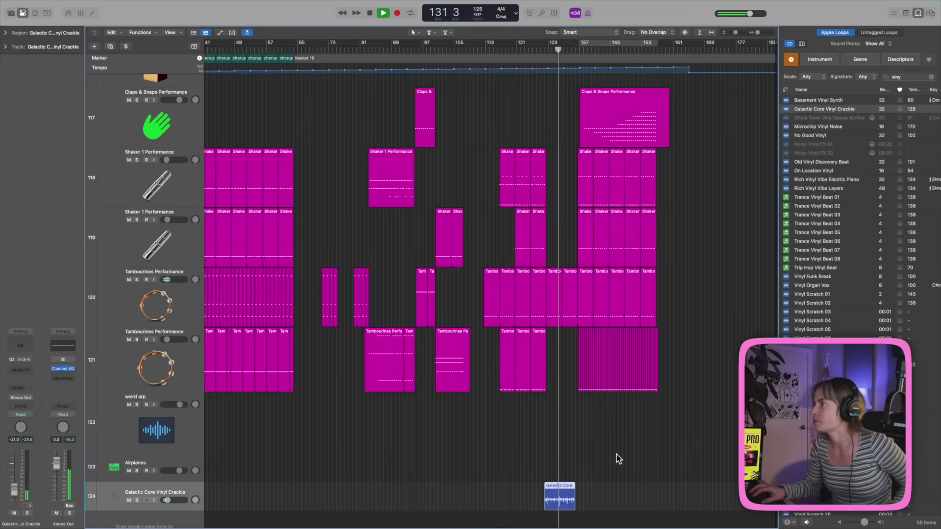
key(space)
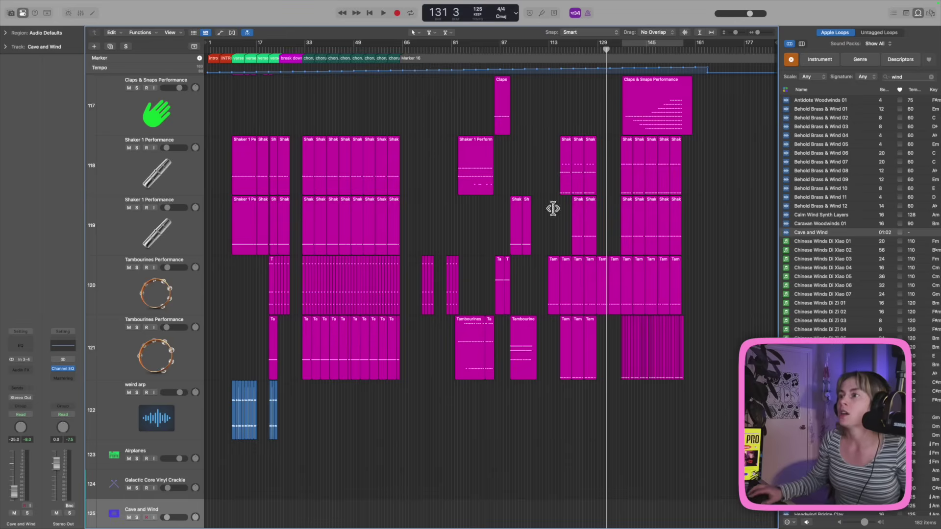
- Return to the beginning of the song and search the Apple Loops for "cymb"
scroll(584, 300, up, 5)
scroll(603, 307, up, 15)
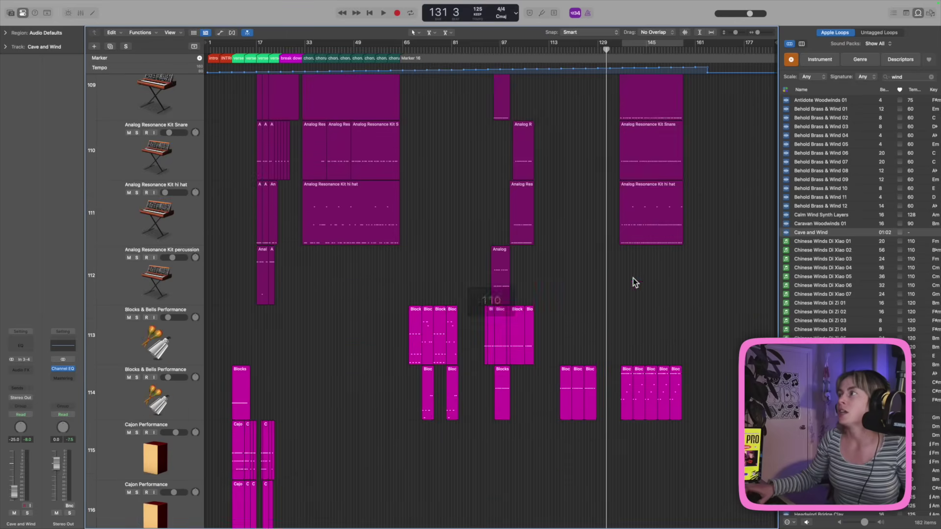
scroll(636, 250, up, 10)
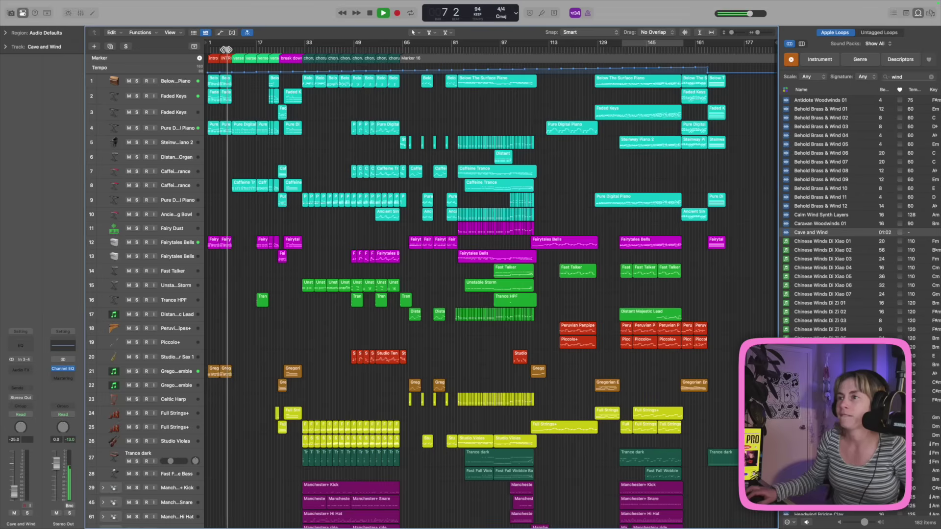
click(933, 78)
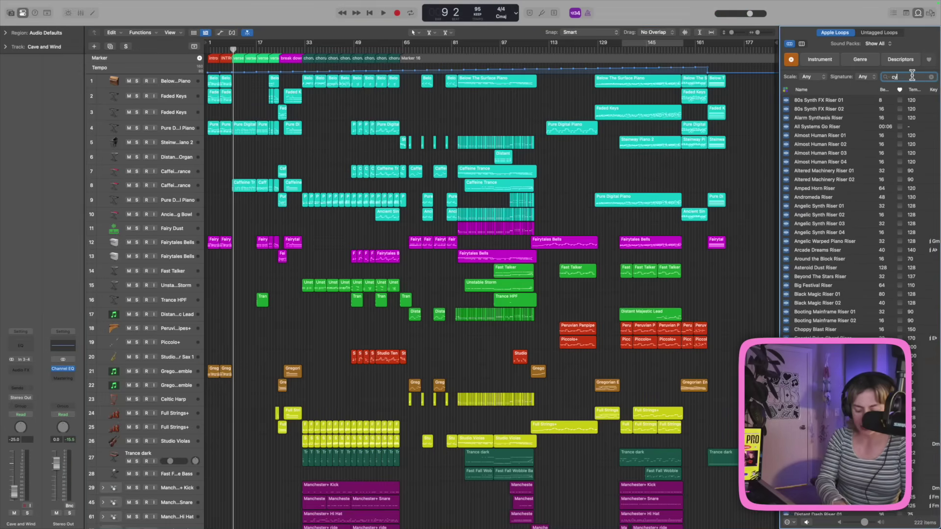
text(l)
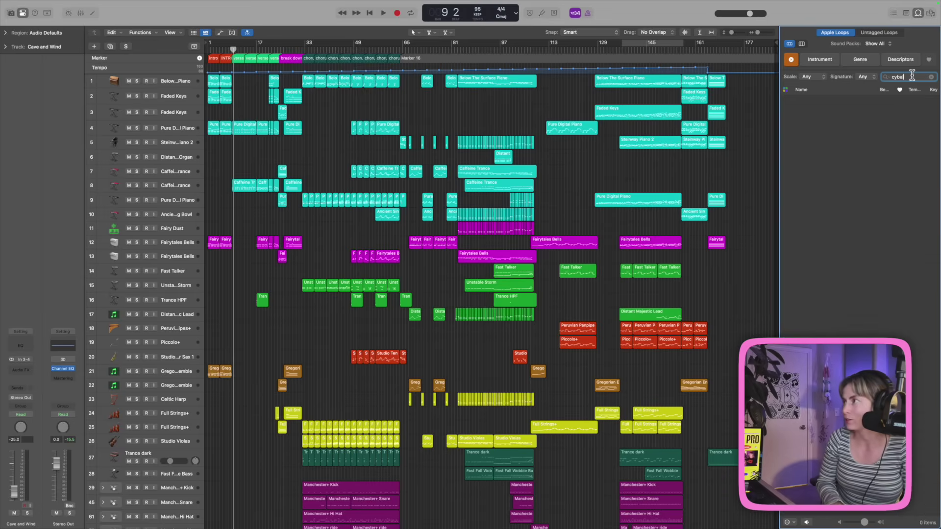
key(BackSpace)
key(BackSpace)
text(mb)
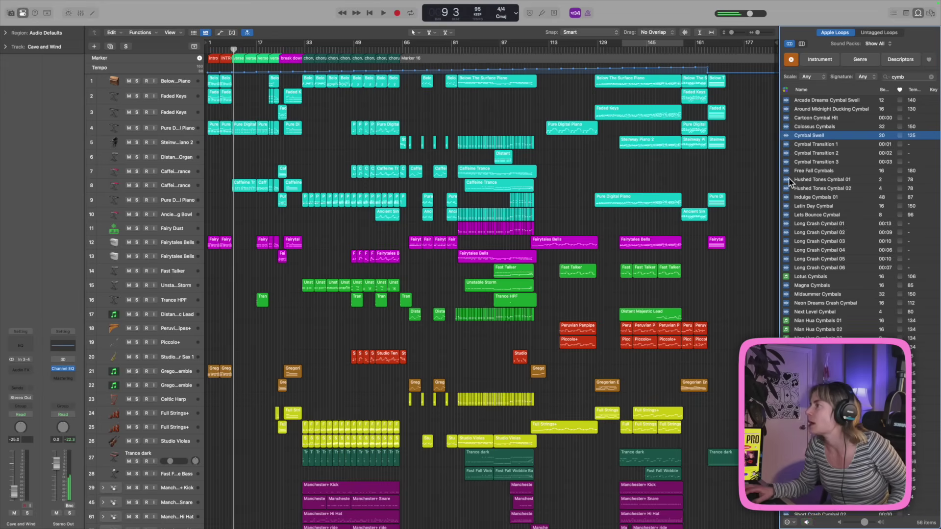
- Add the Cymbal Swell loop on a new track at bar 5 and lower its volume to -13.8 dB during playback
drag(803, 140, 245, 392)
key(z)
click(366, 51)
key(space)
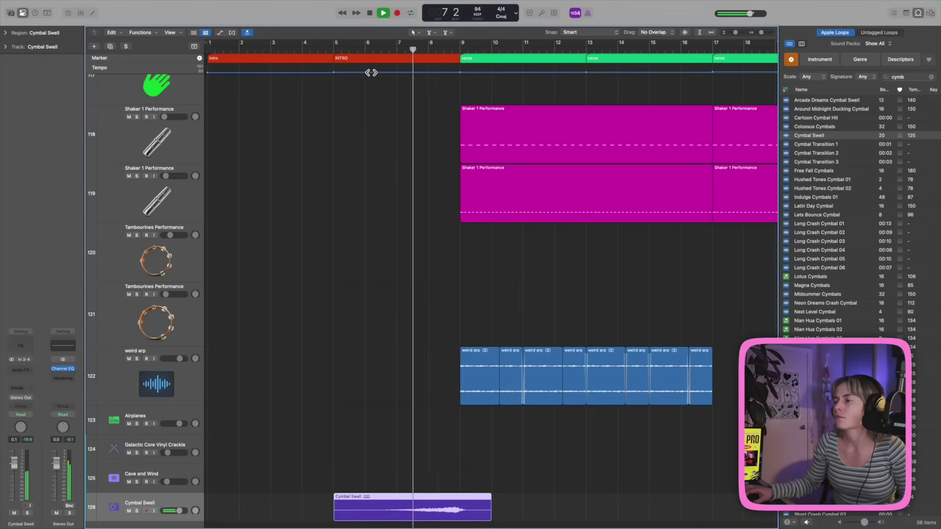
drag(180, 514, 142, 516)
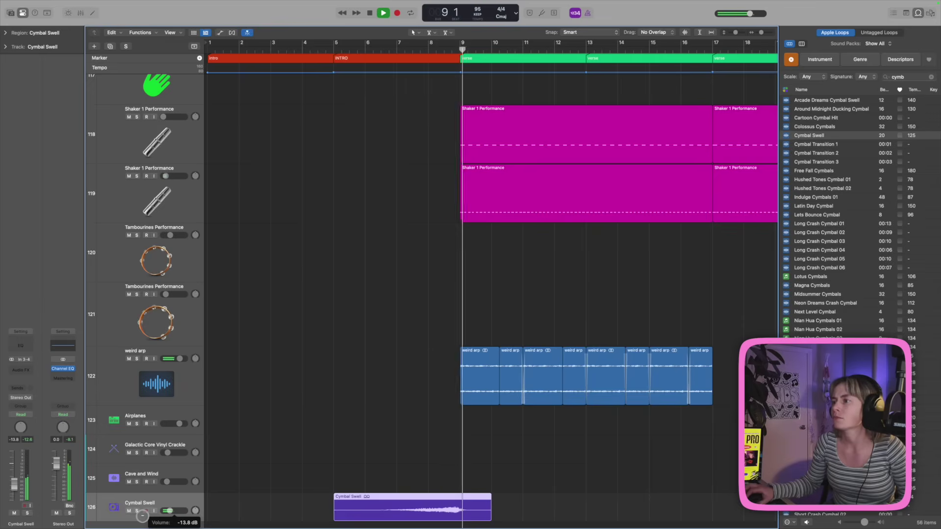
key(space)
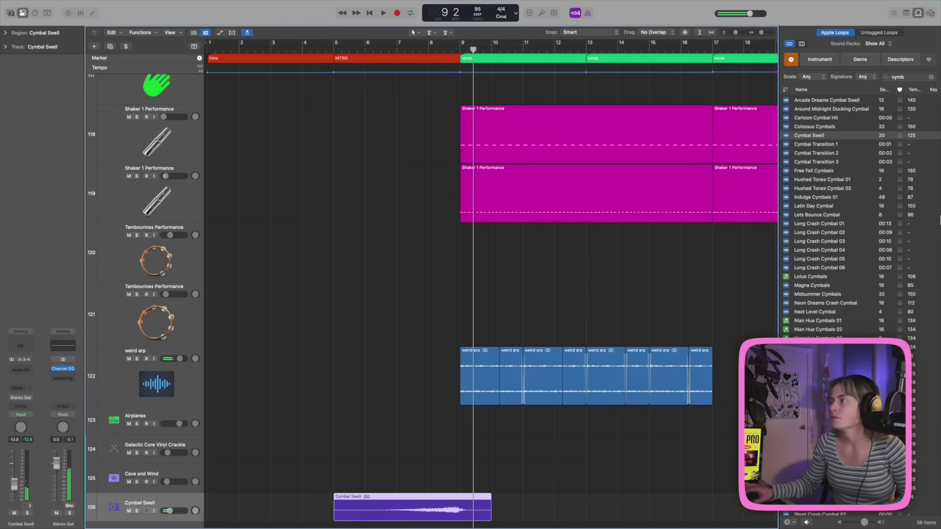
- Search the Apple Loops for "crash" and add Long Crash Cymbal 03 on a new track at bar 9
click(931, 77)
text(crash)
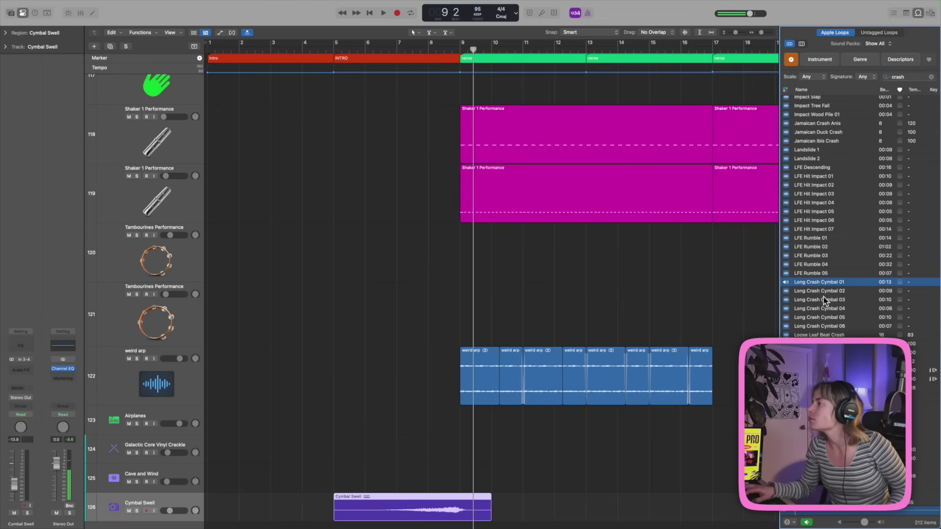
click(822, 293)
drag(823, 297, 463, 518)
key(space)
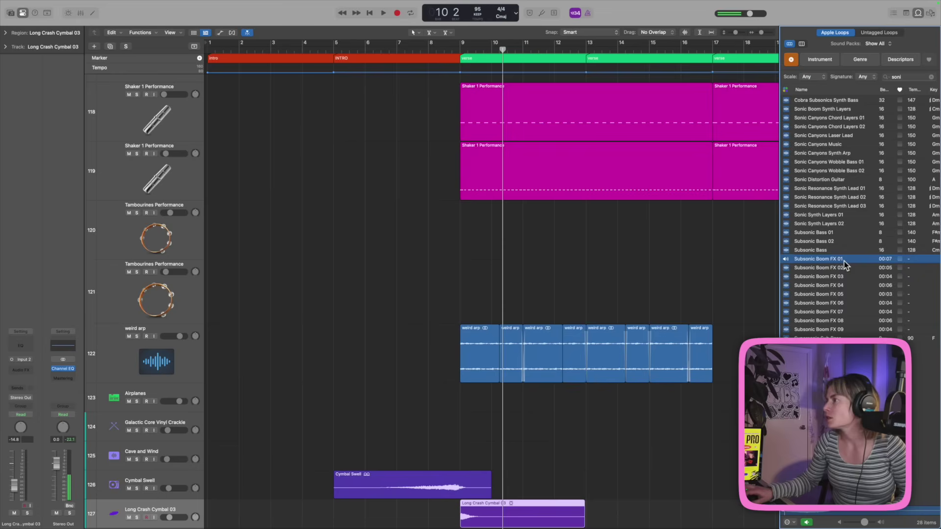
- Add the Subsonic Boom FX 01 loop on a new track at bar 9 and lower its volume to -14.2 dB during playback
drag(809, 260, 462, 508)
key(comma)
key(comma)
key(space)
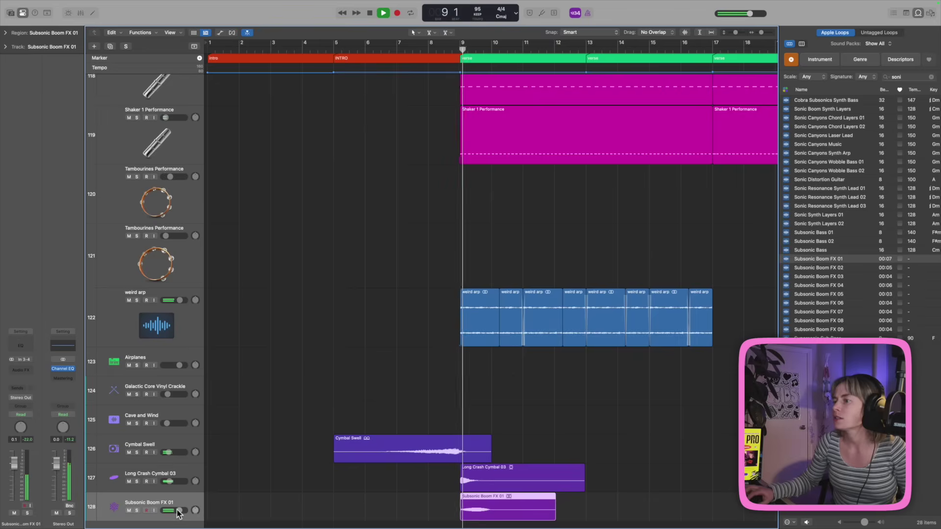
drag(180, 511, 138, 514)
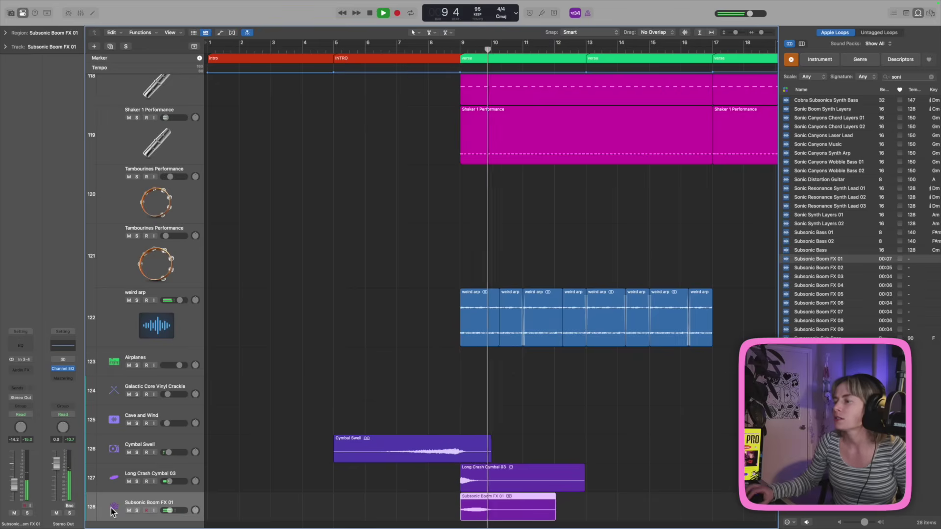
key(space)
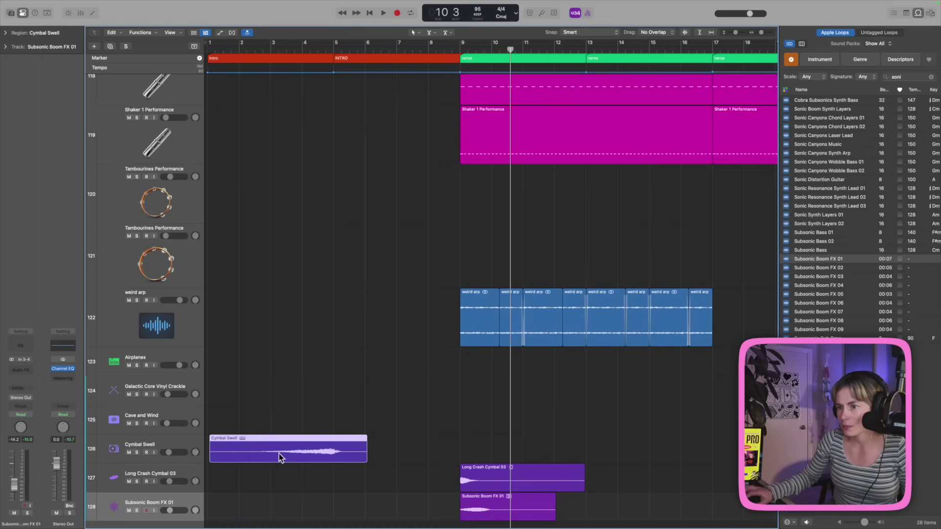
- Move the Cymbal Swell region to just before bar 5 and bounce it in place to a new track with the source muted
drag(280, 457, 392, 457)
click(8, 33)
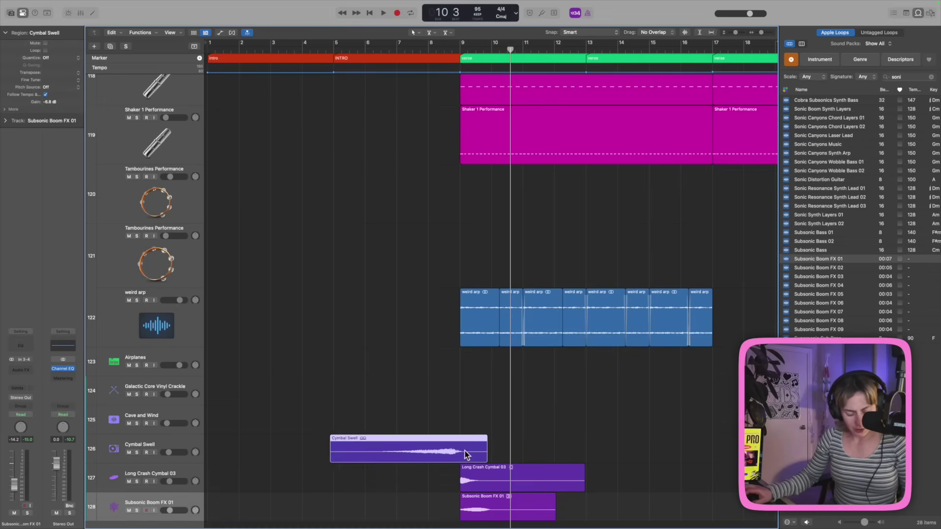
key(ctrl+b)
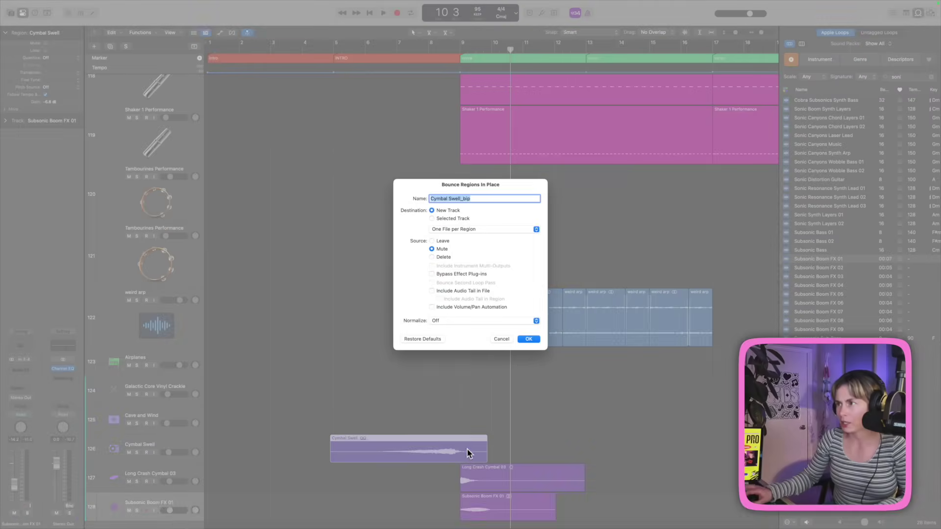
click(528, 339)
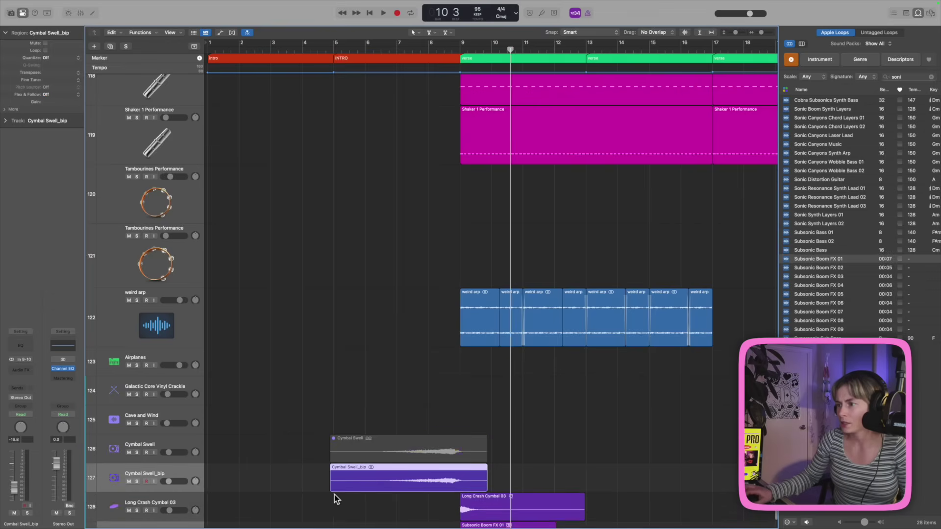
- Time-stretch the start of the bounced cymbal swell back to bar 1 and shift the region about one bar later
drag(331, 489, 209, 489)
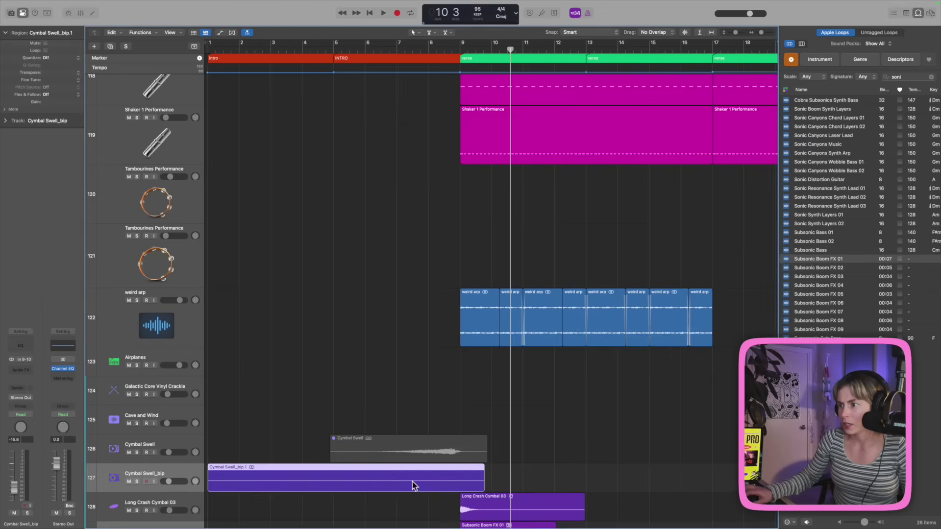
drag(439, 486, 466, 485)
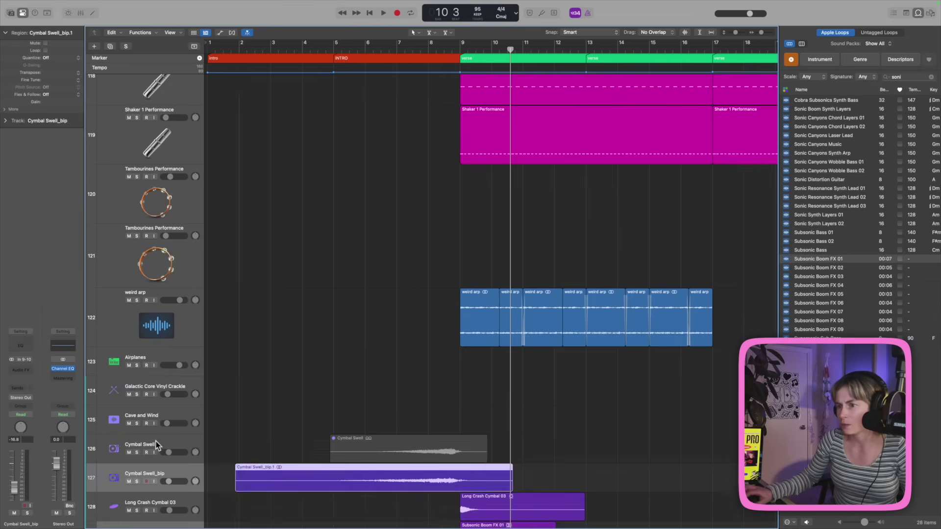
- Delete the original Cymbal Swell track together with its muted region
click(157, 444)
key(BackSpace)
key(super+BackSpace)
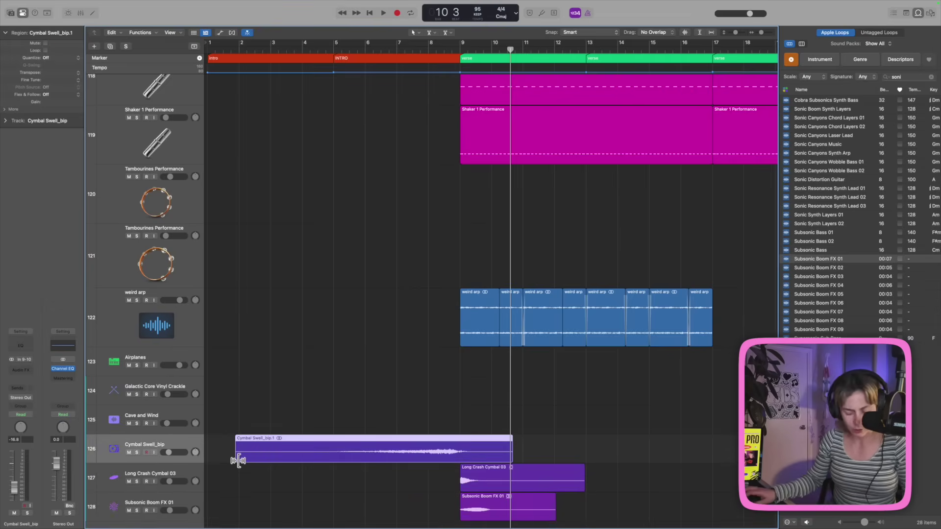
- Time-stretch the bounced cymbal swell to about 10 bars and lower its track volume to -25.5 dB while playing the intro
drag(238, 460, 187, 454)
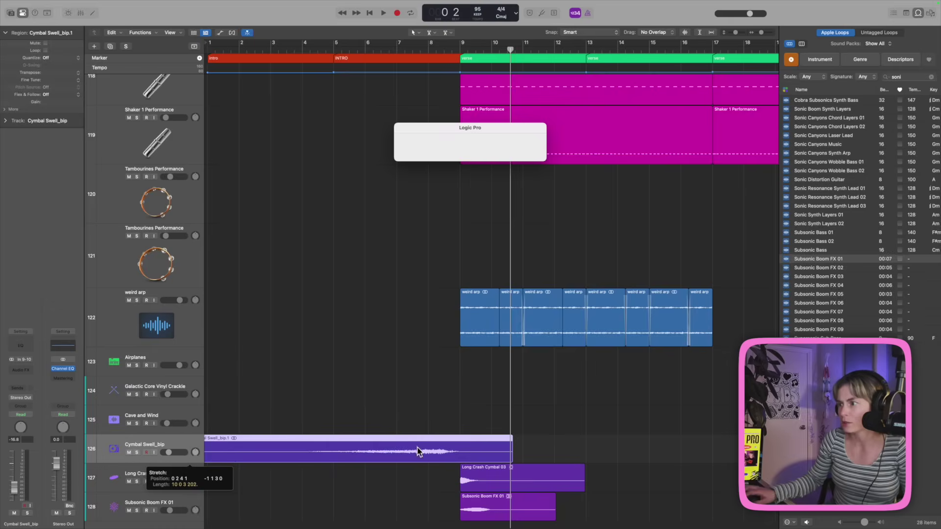
click(319, 49)
key(space)
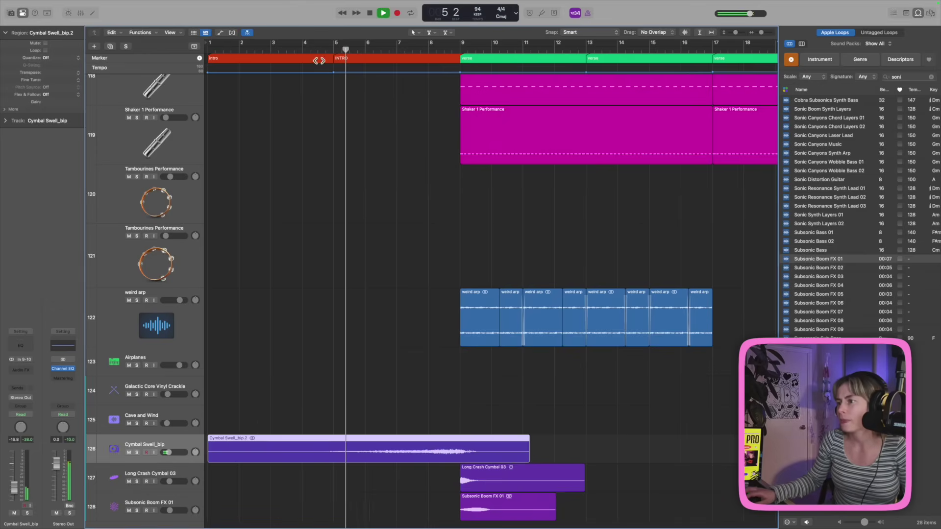
drag(168, 454, 164, 453)
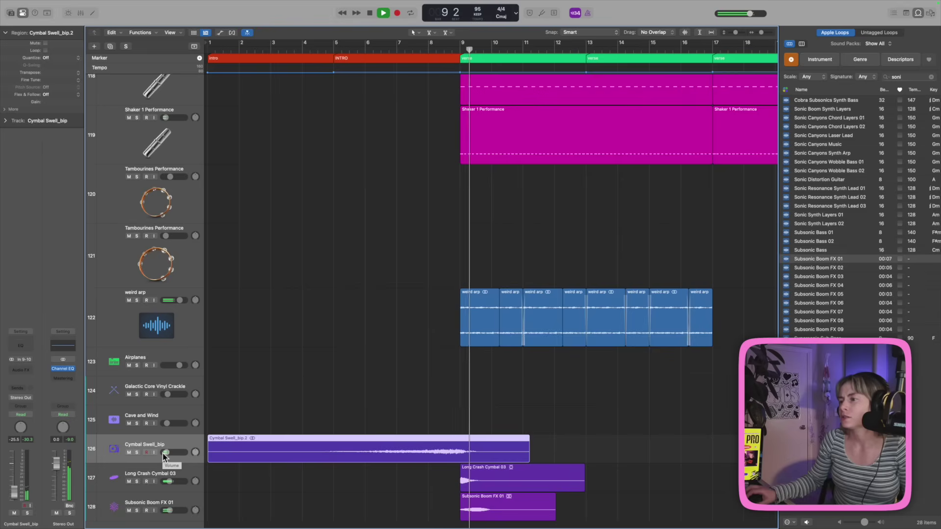
key(space)
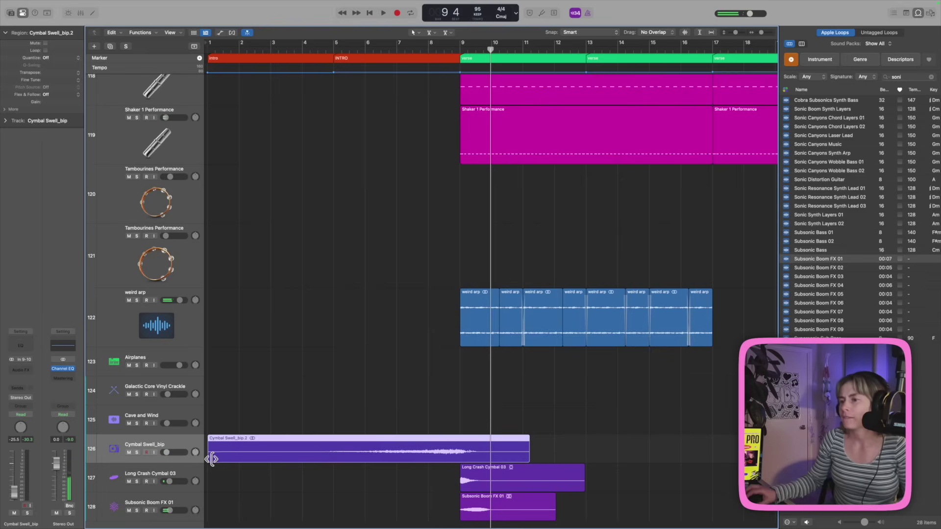